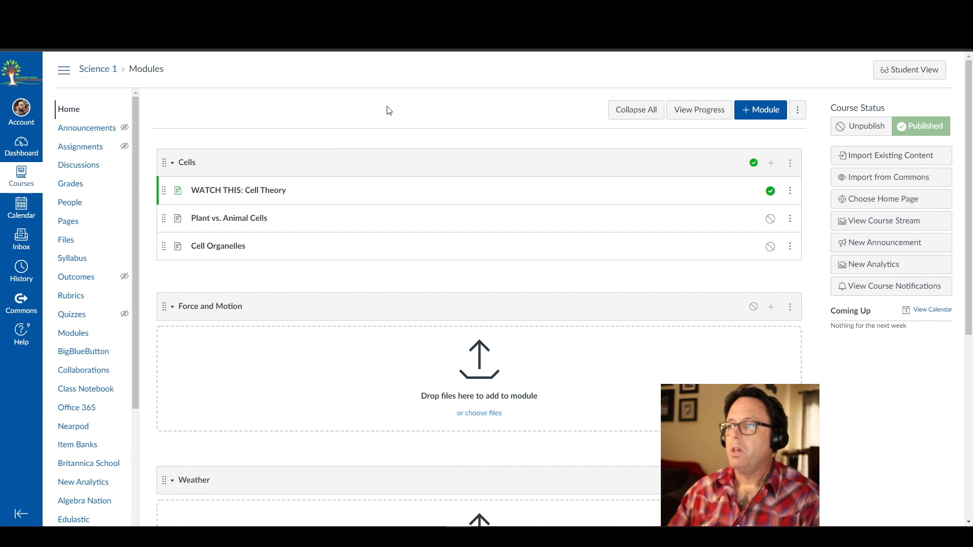
# - Add a new assignment named "Cell City Project" to the Cells module
pyautogui.click(770, 164)
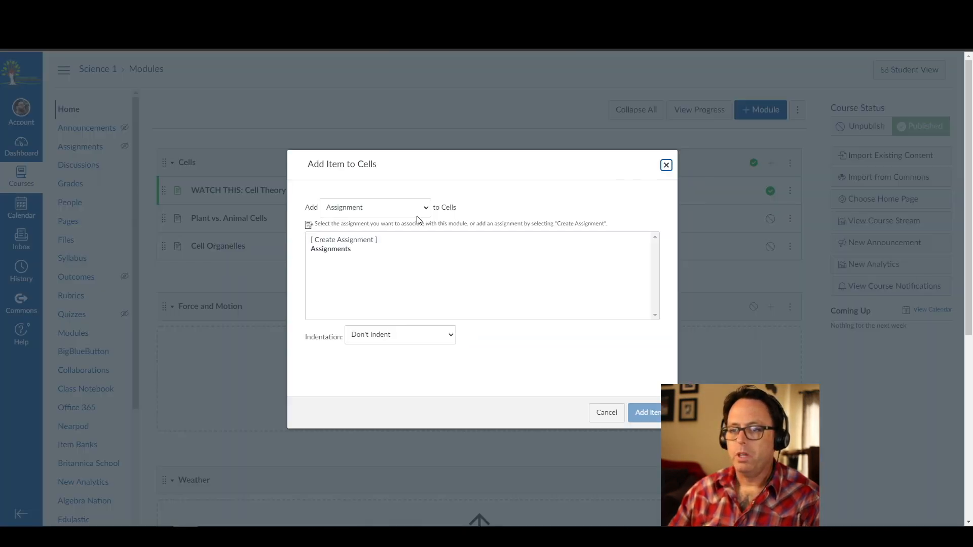
pyautogui.click(403, 214)
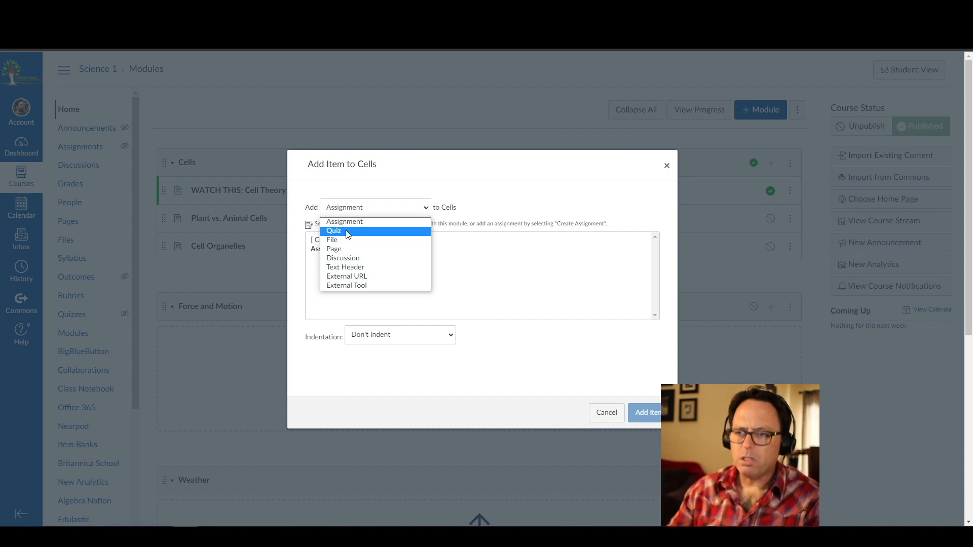
pyautogui.click(352, 221)
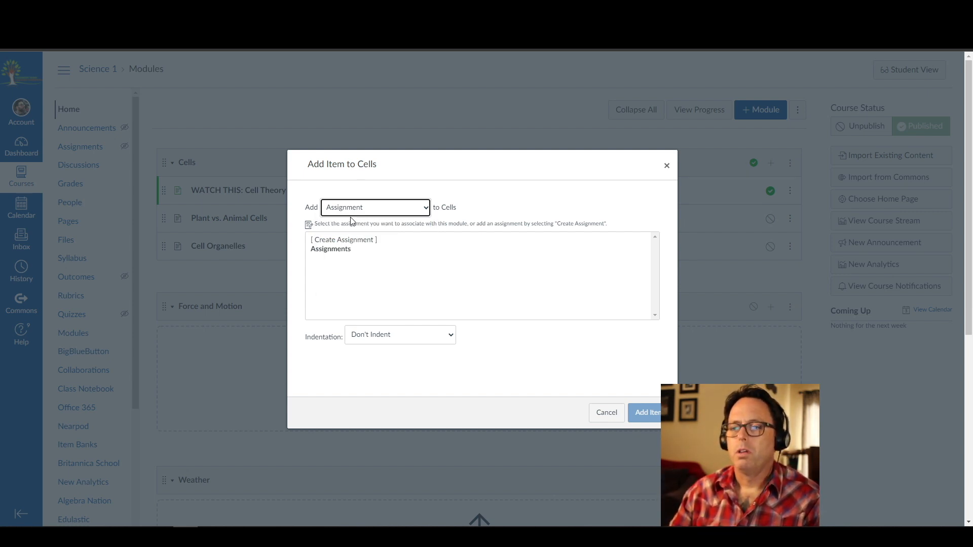
pyautogui.click(346, 241)
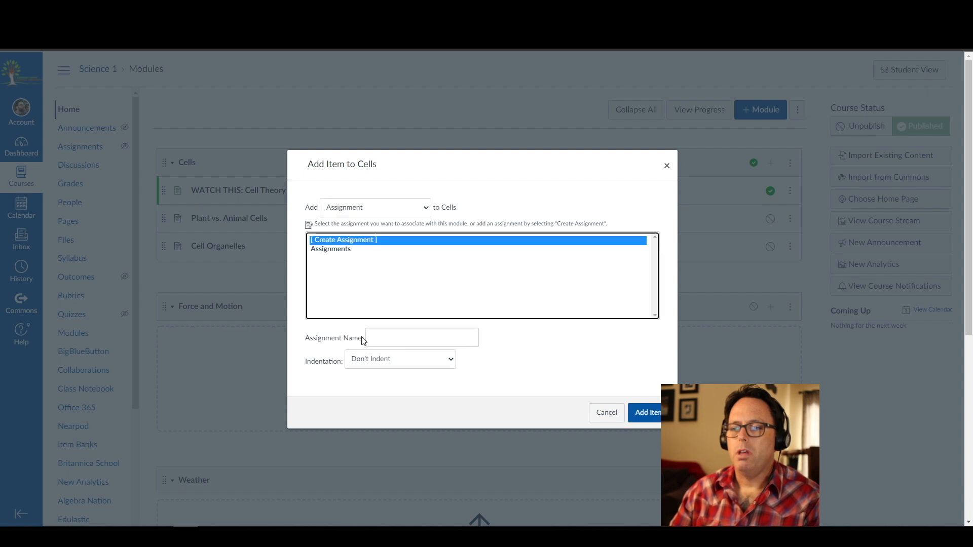
pyautogui.click(400, 340)
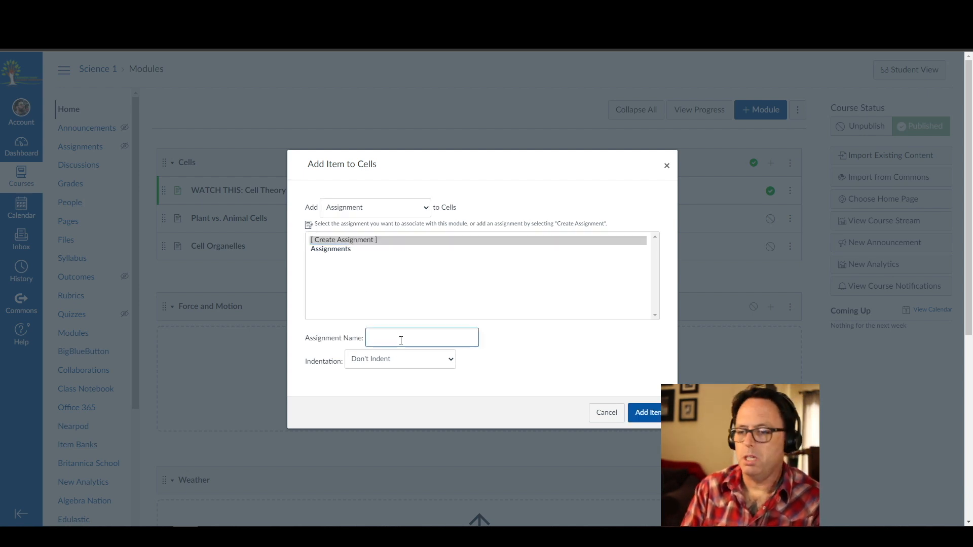
pyautogui.write('Cel')
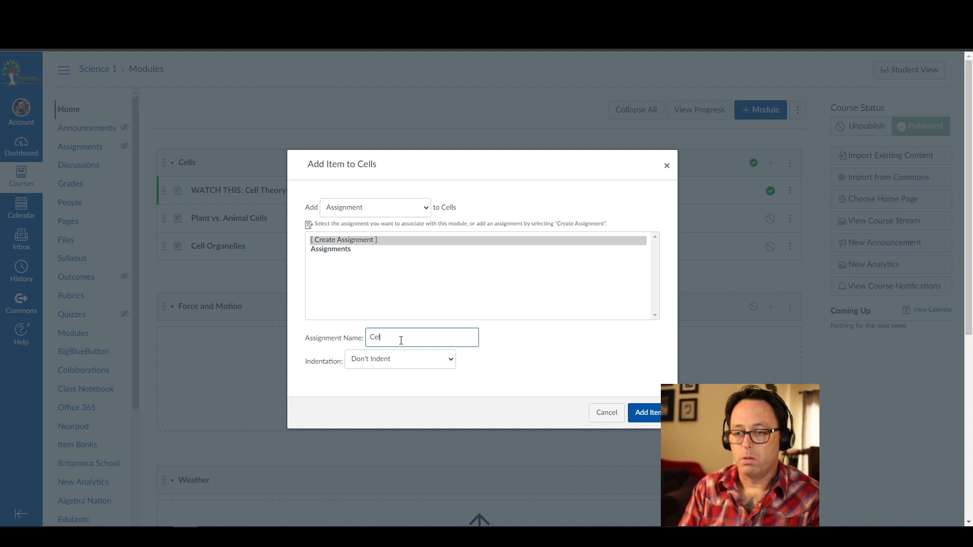
pyautogui.write('l City Project')
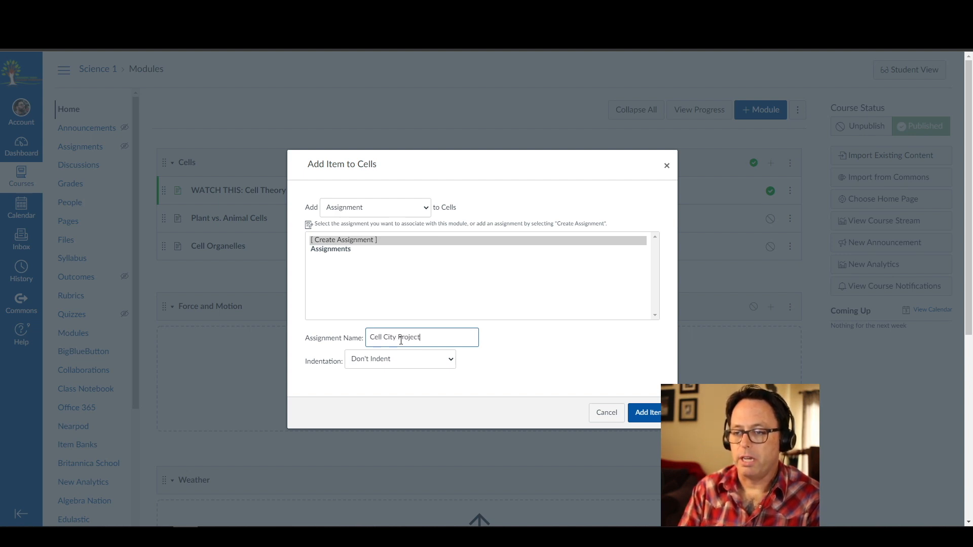
pyautogui.press('Return')
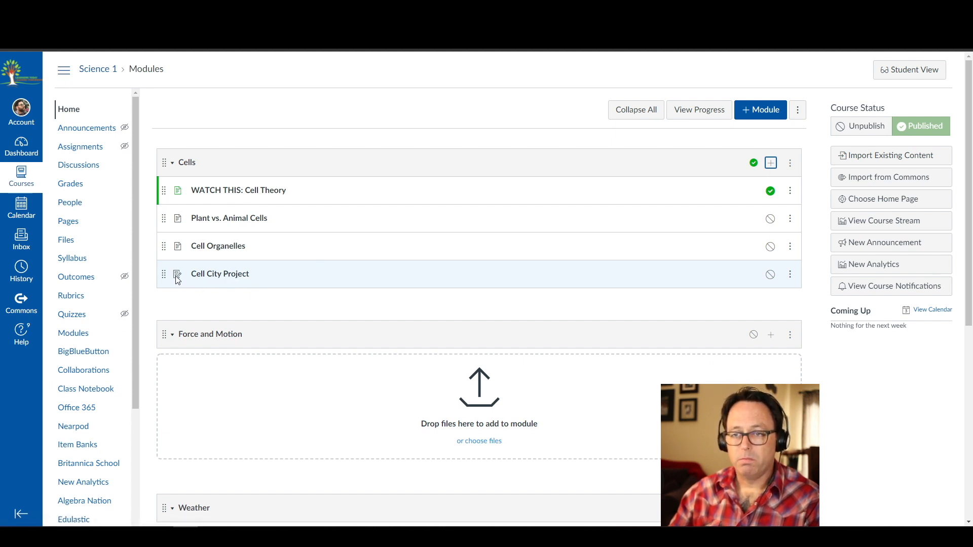
# - Publish the Cell City Project assignment and open it for editing
pyautogui.click(209, 275)
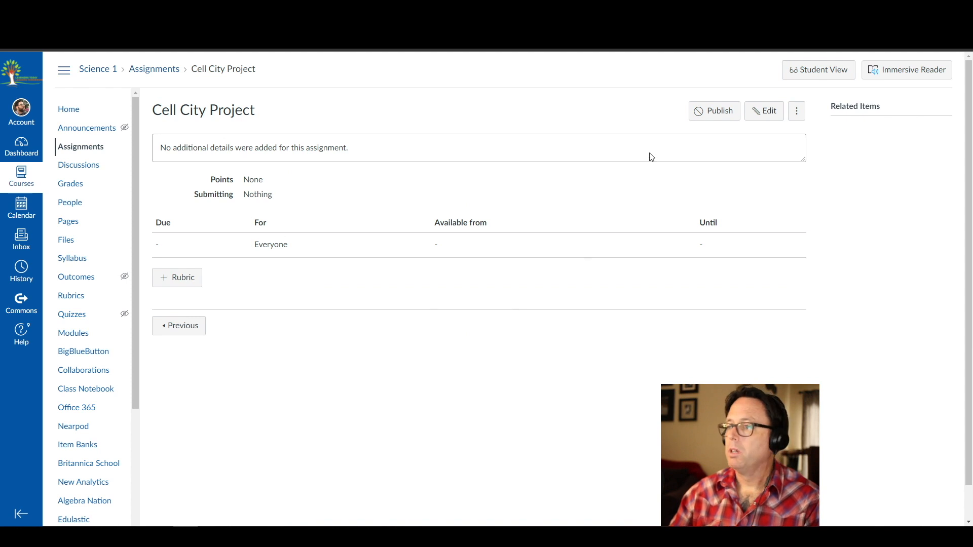
pyautogui.click(715, 111)
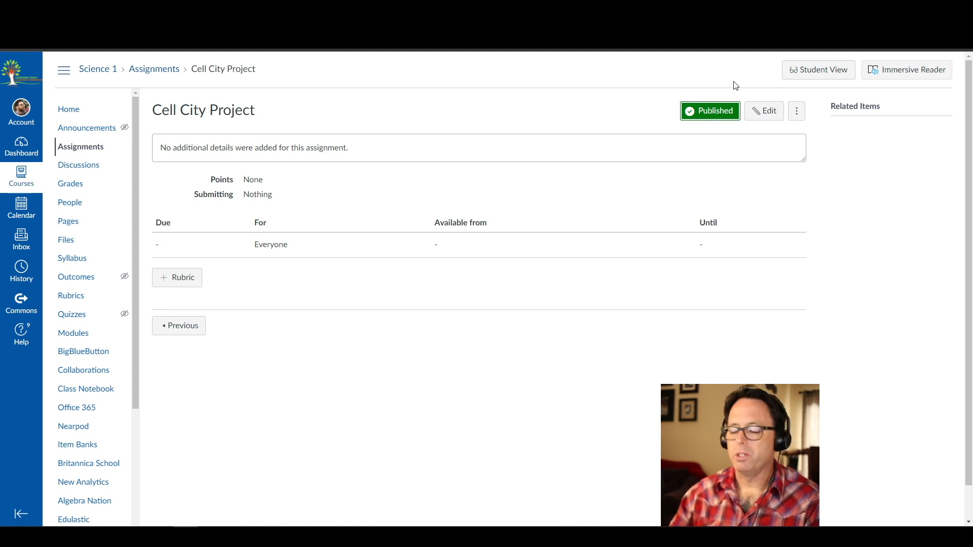
pyautogui.click(763, 111)
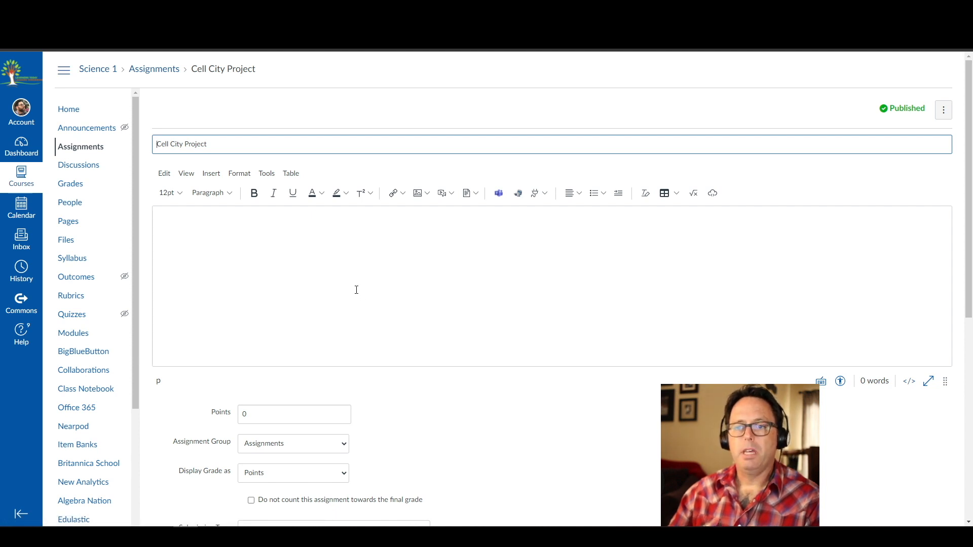
# - Enter "Create a metaphor for cells blah blah blah" as the assignment's description
pyautogui.click(288, 238)
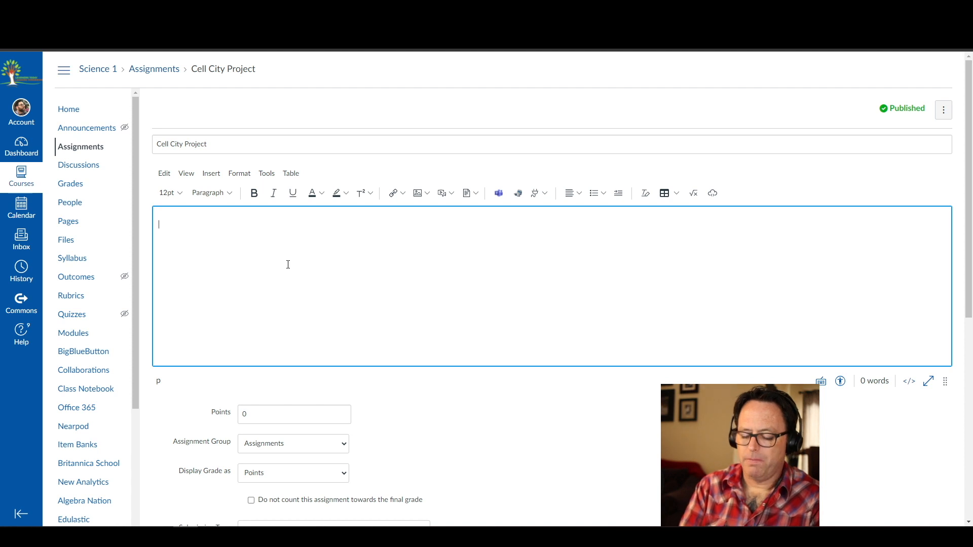
pyautogui.write('Create a')
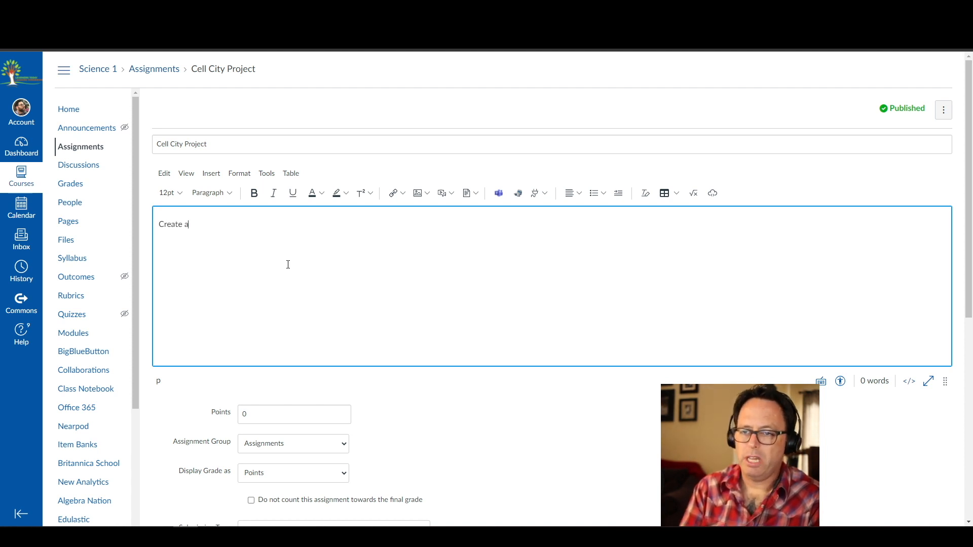
pyautogui.write(' metaphor ')
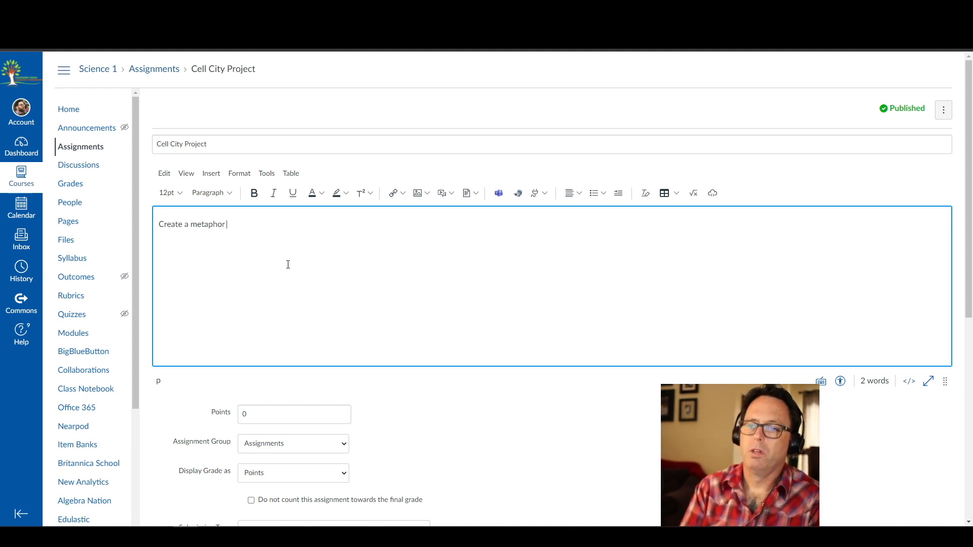
pyautogui.write('for cells')
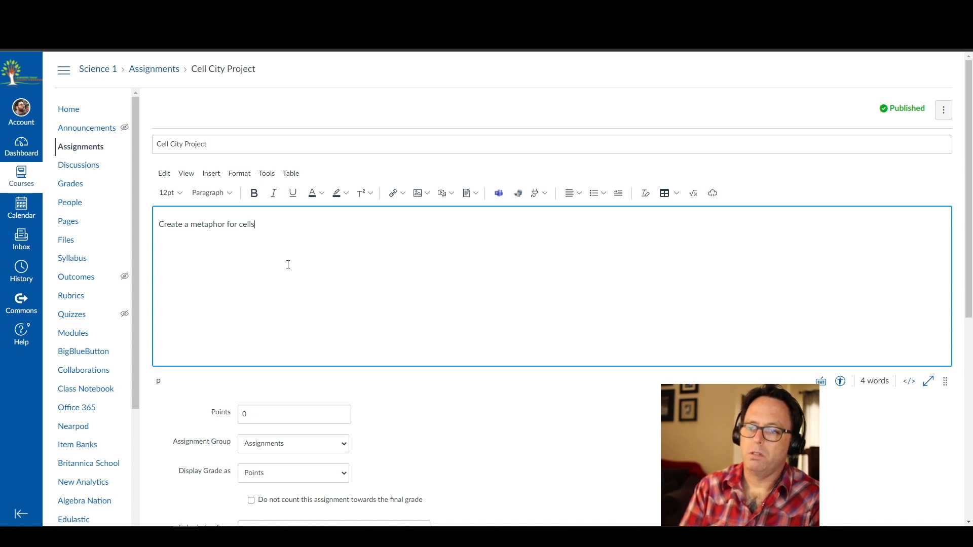
pyautogui.write(' blah blah ba')
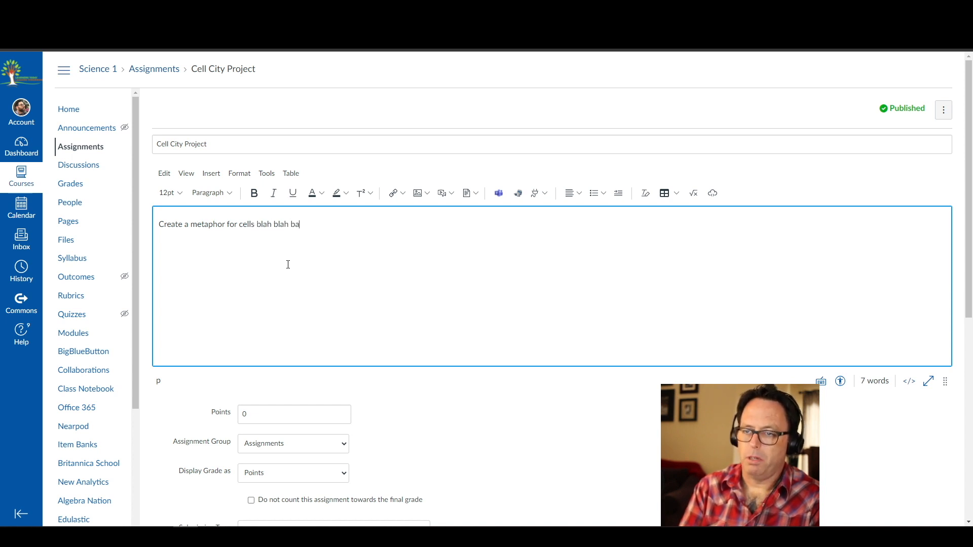
pyautogui.press('BackSpace')
pyautogui.write('lah')
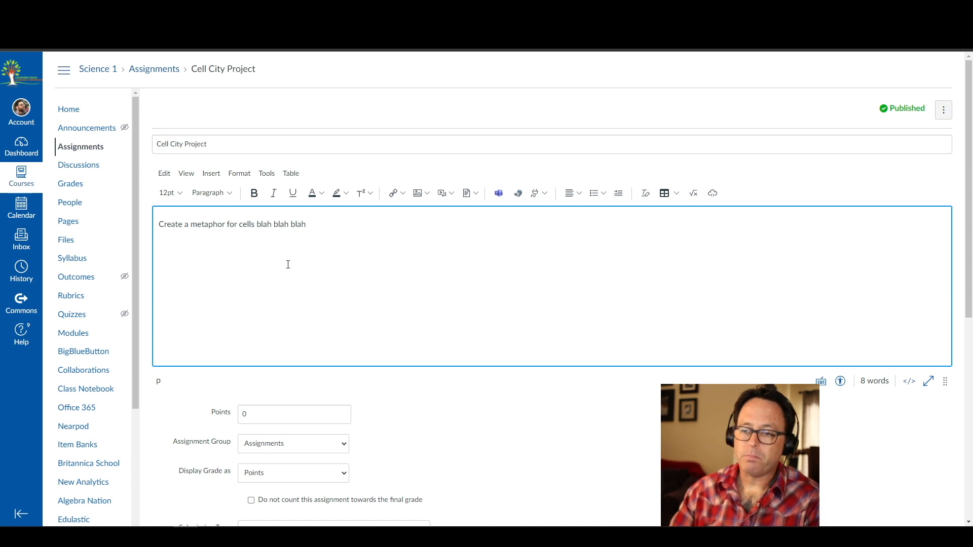
# - Set the assignment's points to 25 and check which assignment groups are available
pyautogui.scroll(-2, 287, 265)
pyautogui.click(214, 296)
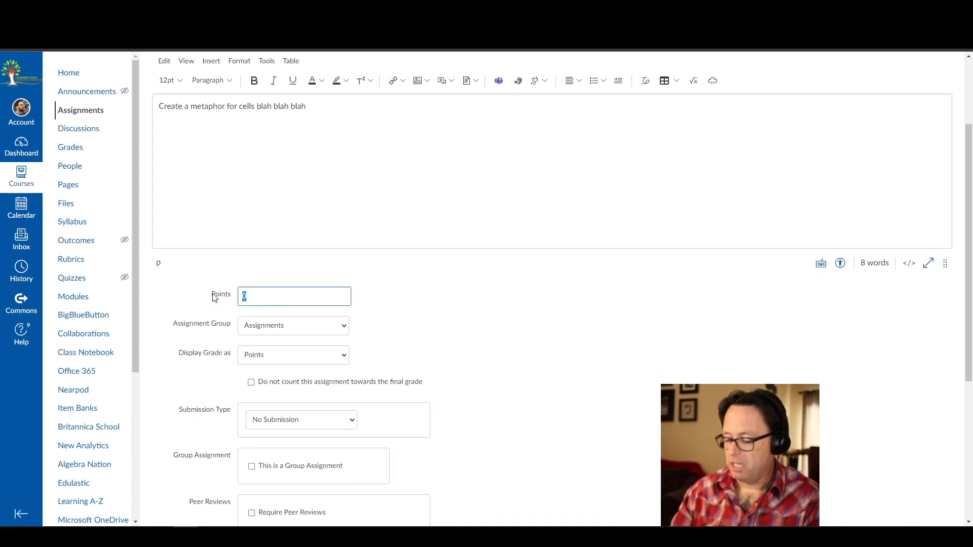
pyautogui.write('25')
pyautogui.click(510, 336)
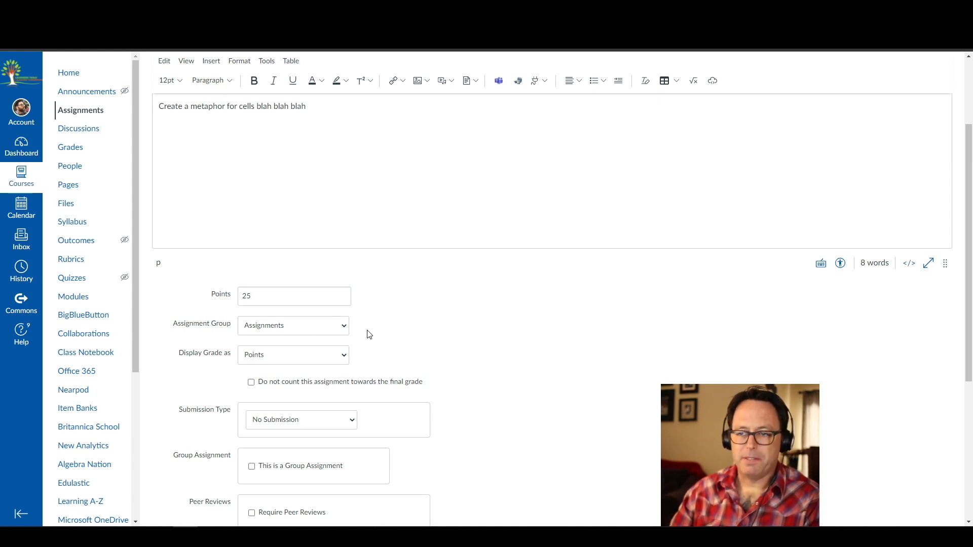
pyautogui.click(343, 326)
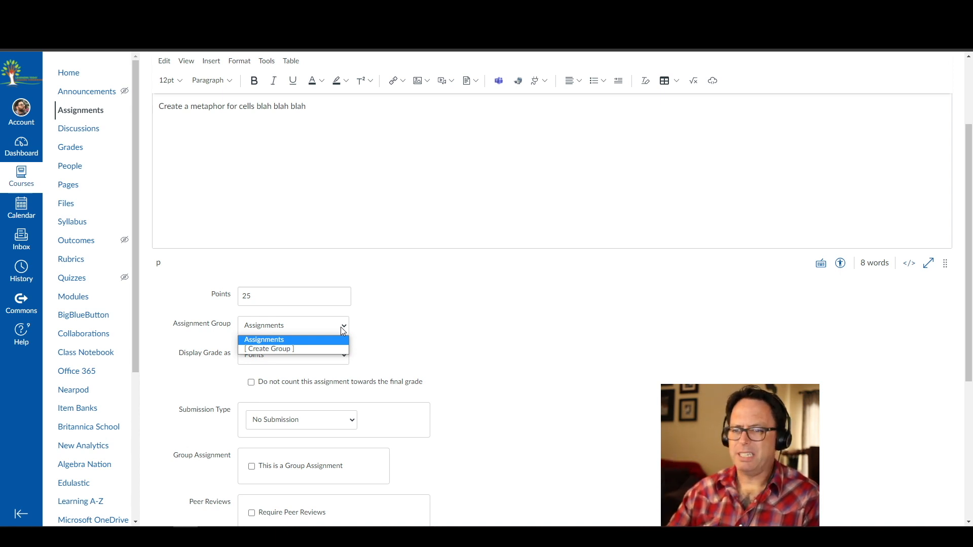
pyautogui.click(507, 307)
# - Try Complete/Incomplete as the assignment's grade display and set it back to Points
pyautogui.click(320, 362)
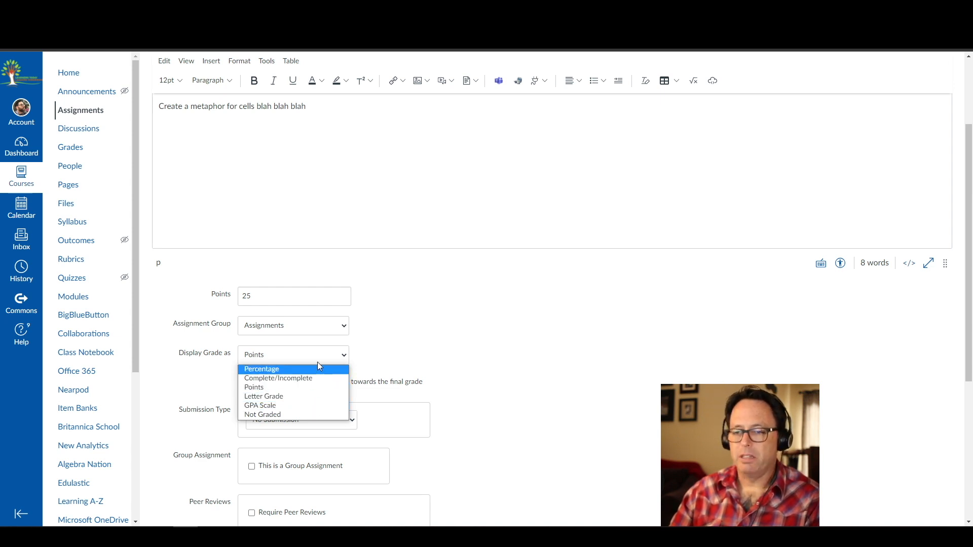
pyautogui.click(307, 378)
pyautogui.click(304, 363)
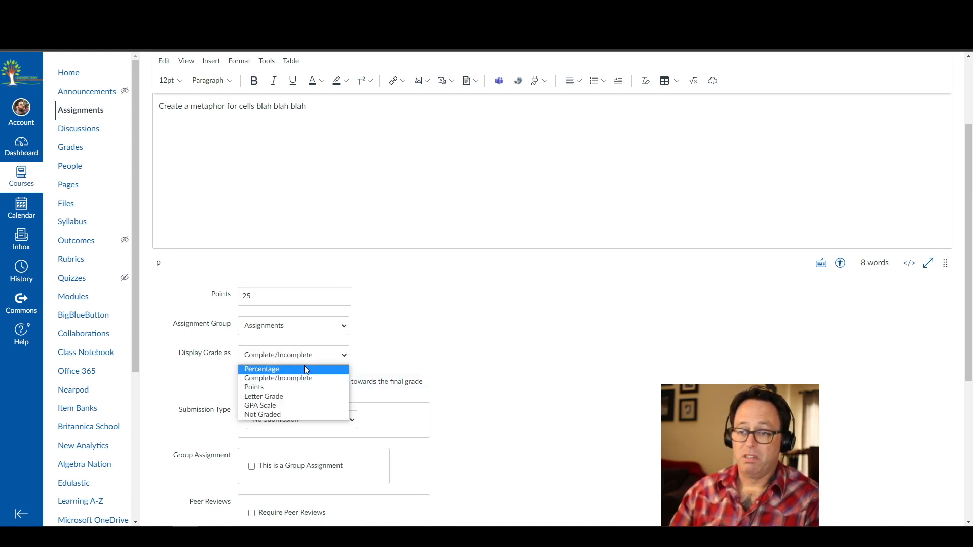
pyautogui.click(304, 378)
pyautogui.click(295, 349)
pyautogui.click(299, 388)
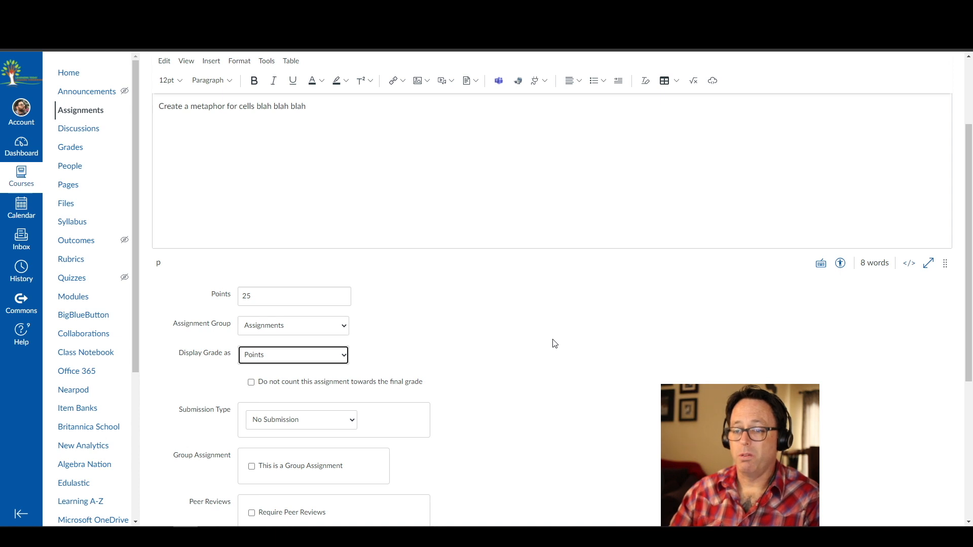
# - Set the assignment's submission type to Online
pyautogui.scroll(-2, 556, 339)
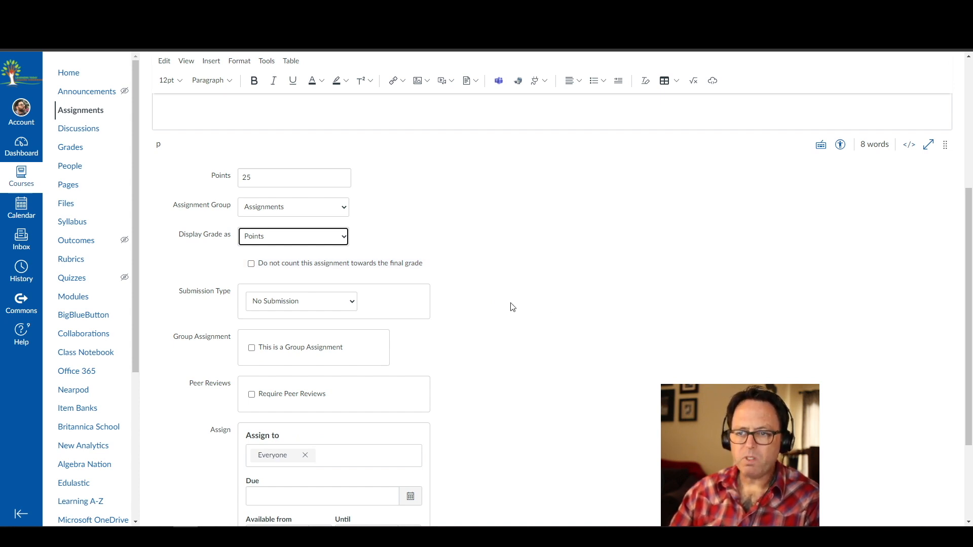
pyautogui.click(330, 303)
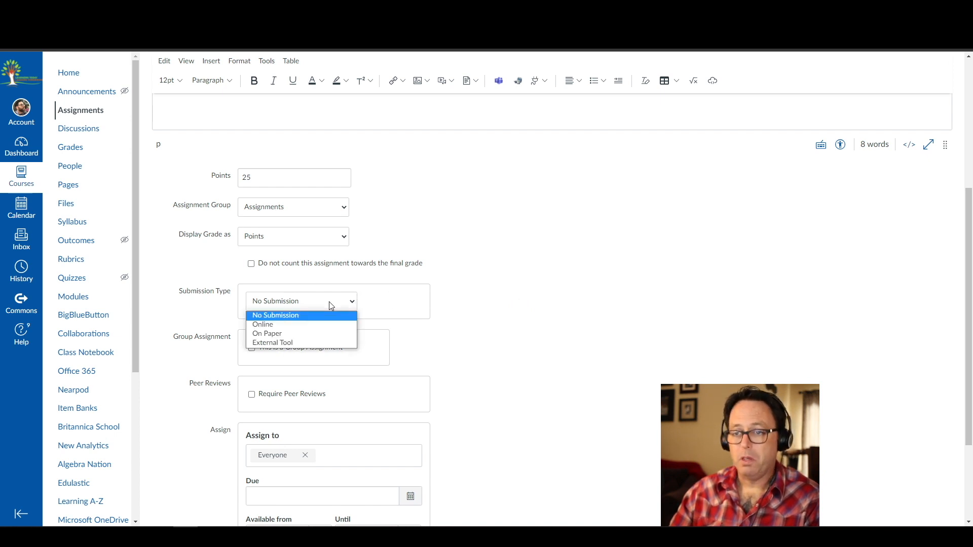
pyautogui.click(331, 331)
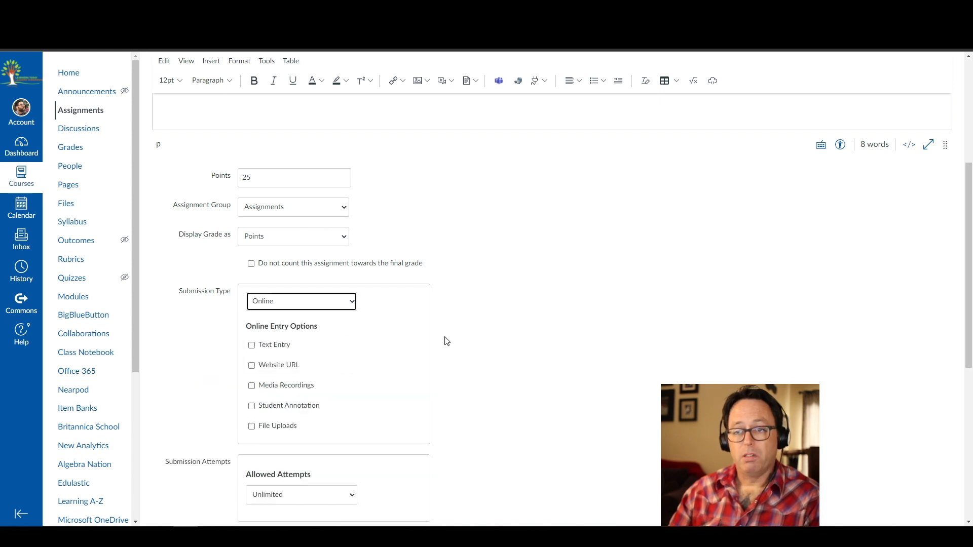
# - Enable Text Entry, Website URL, Media Recordings and File Uploads as the online entry options
pyautogui.click(271, 348)
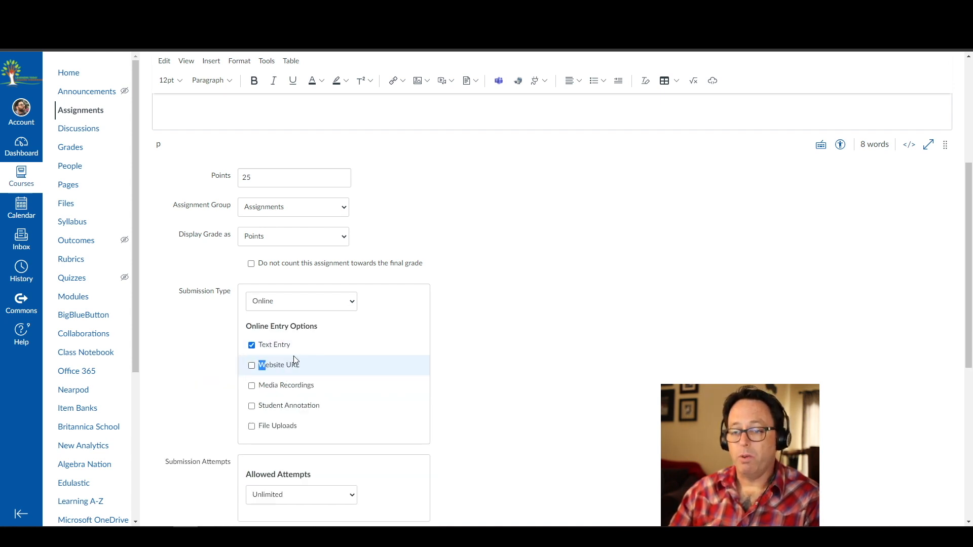
pyautogui.click(252, 365)
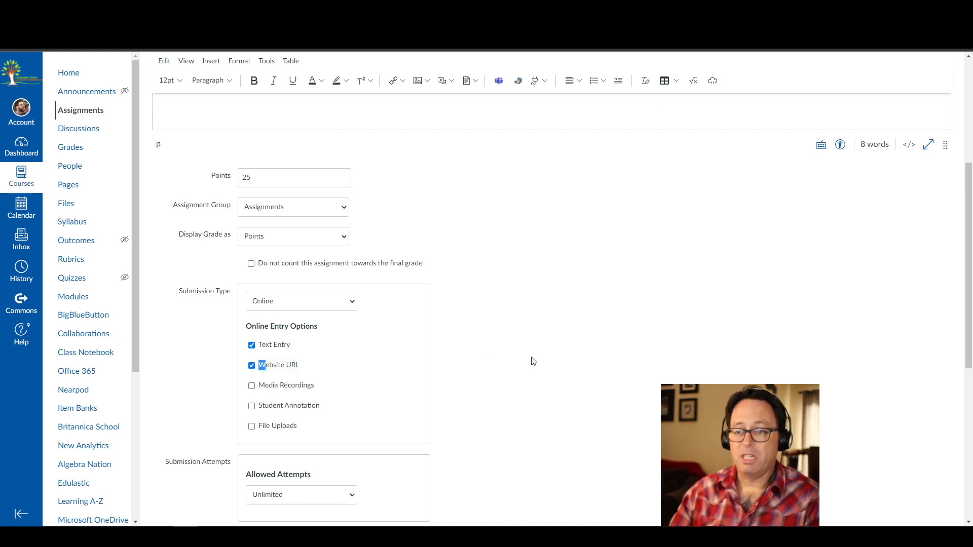
pyautogui.click(251, 388)
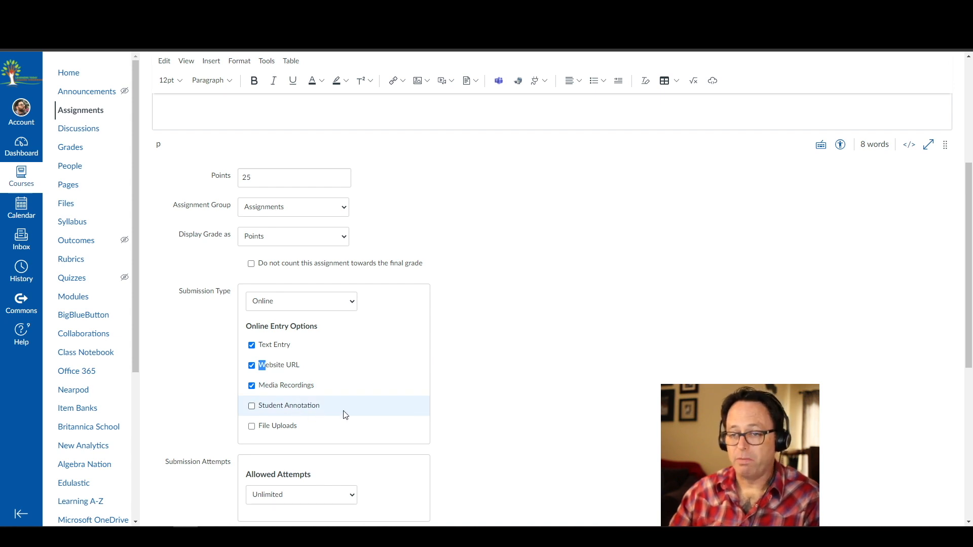
pyautogui.click(253, 424)
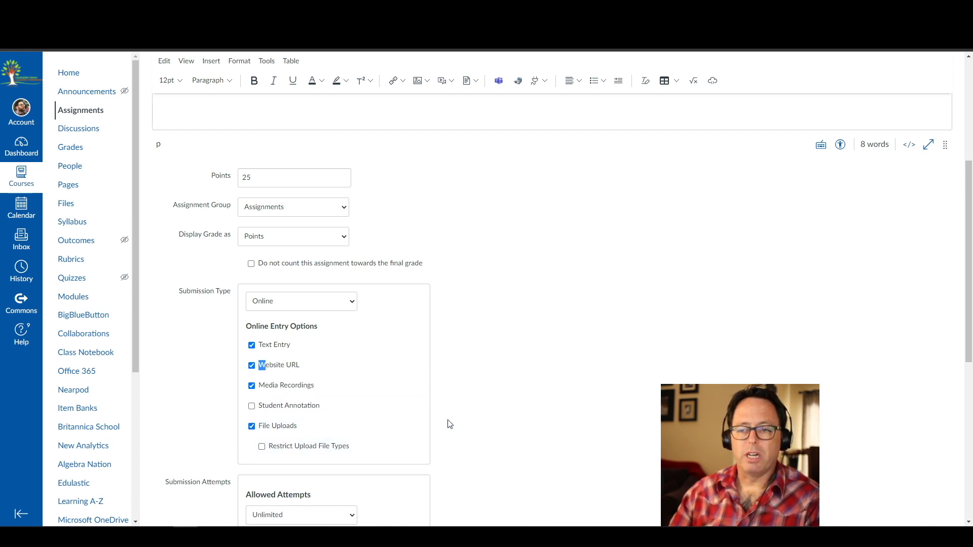
# - Try restricting the upload file types, and clear that restriction and all selected online entry options
pyautogui.scroll(-2, 449, 424)
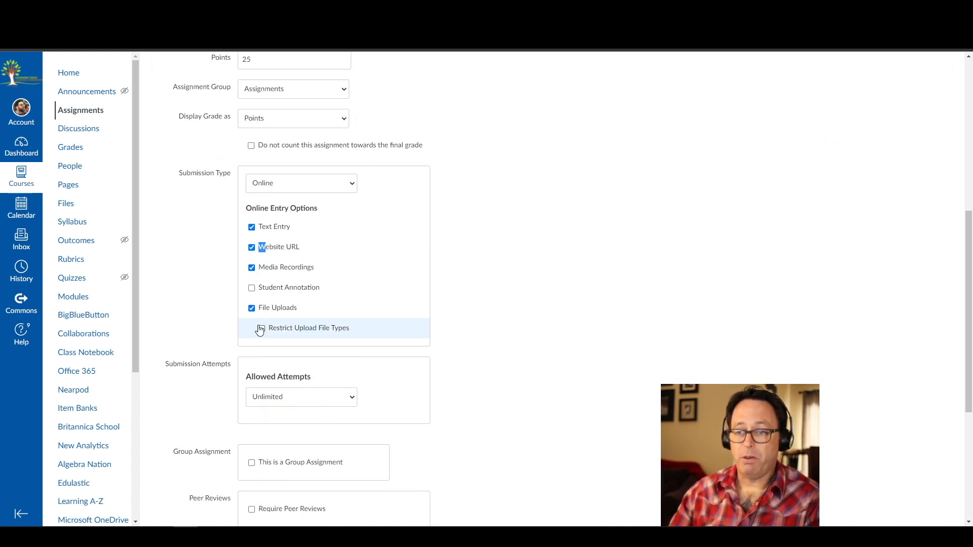
pyautogui.click(363, 328)
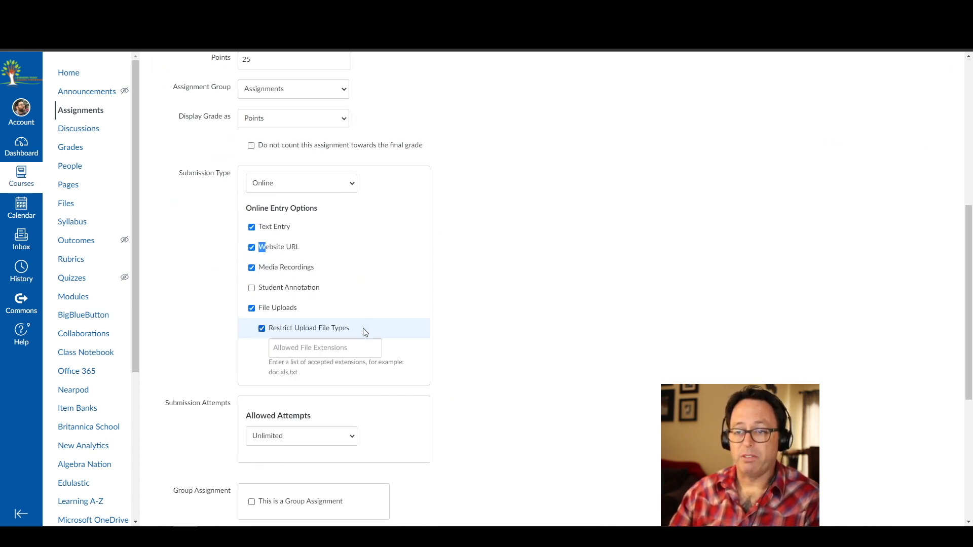
pyautogui.click(262, 329)
pyautogui.click(252, 308)
pyautogui.click(251, 268)
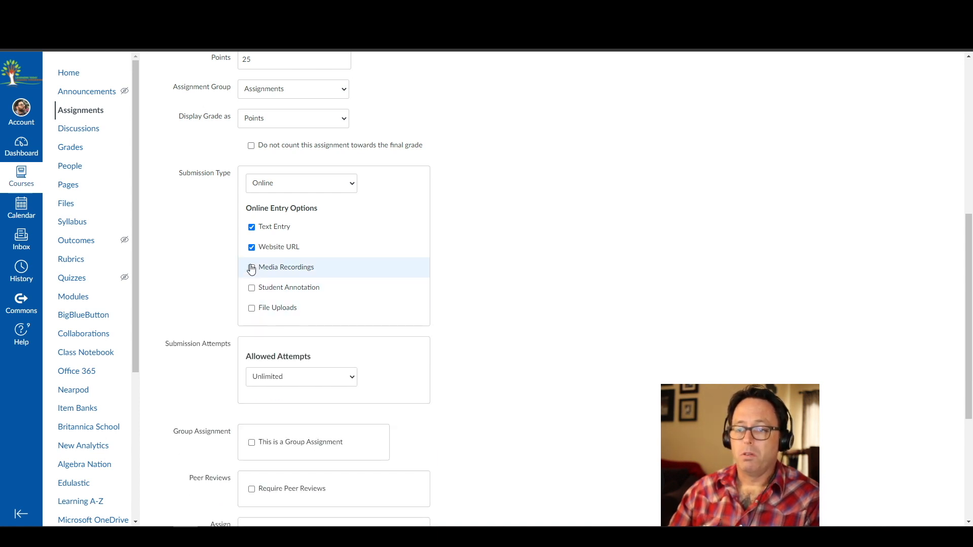
pyautogui.click(251, 248)
pyautogui.click(251, 226)
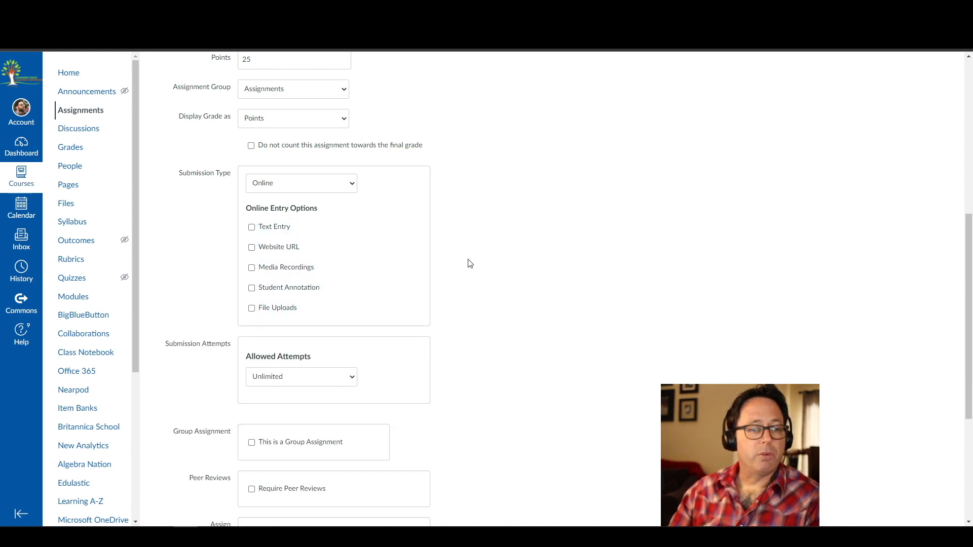
# - Try On Paper as the assignment's submission type and set it back to Online
pyautogui.click(318, 183)
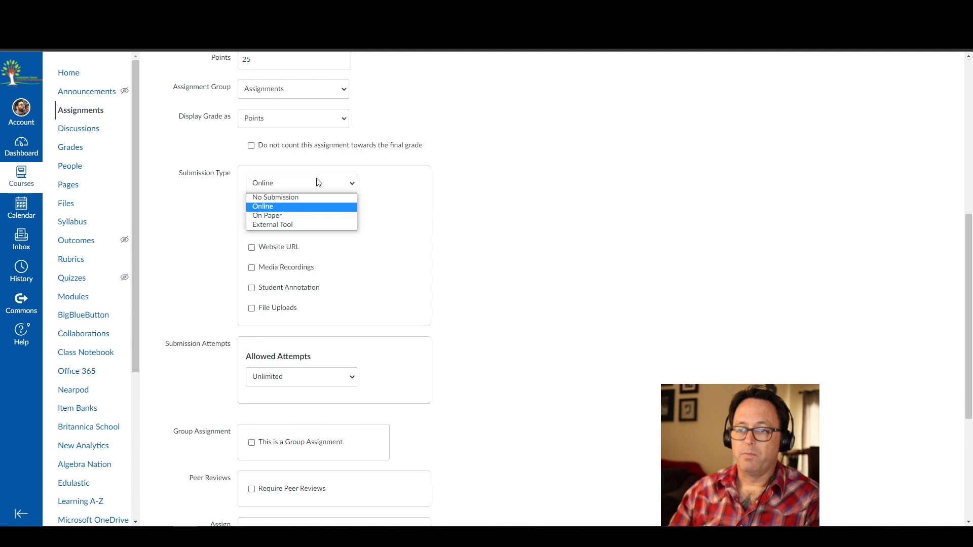
pyautogui.click(312, 215)
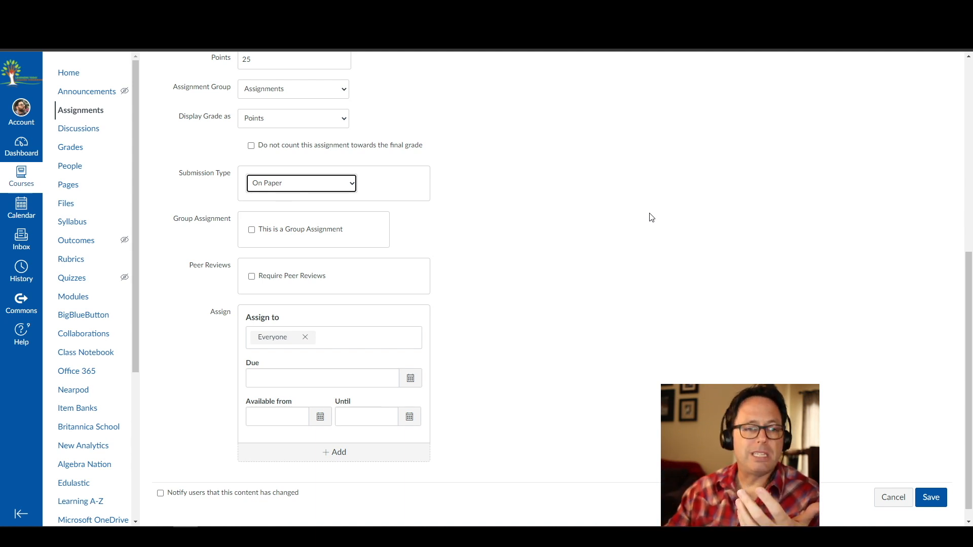
pyautogui.click(345, 185)
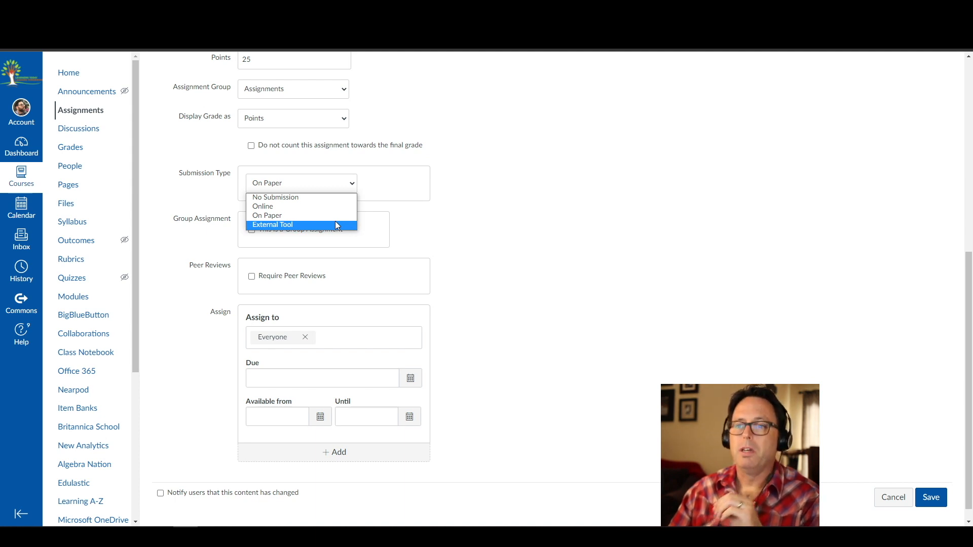
pyautogui.click(557, 235)
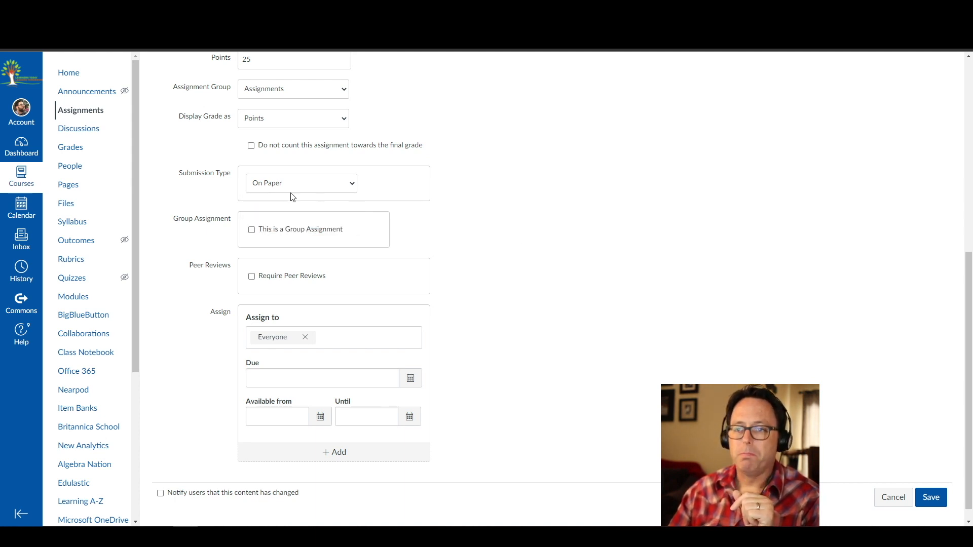
pyautogui.click(280, 184)
pyautogui.click(264, 206)
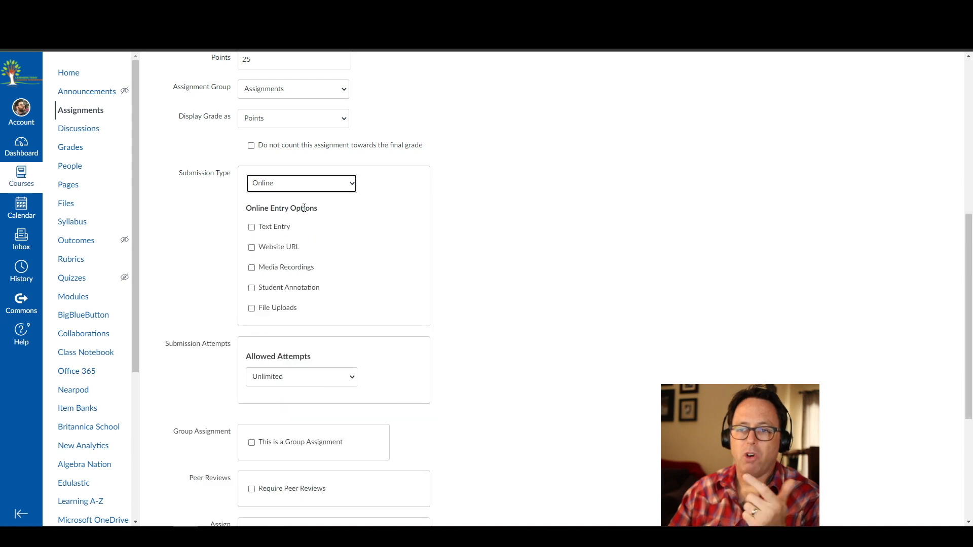
# - Enable Text Entry, Website URL, Media Recordings and File Uploads again as the online entry options
pyautogui.click(269, 229)
pyautogui.click(266, 245)
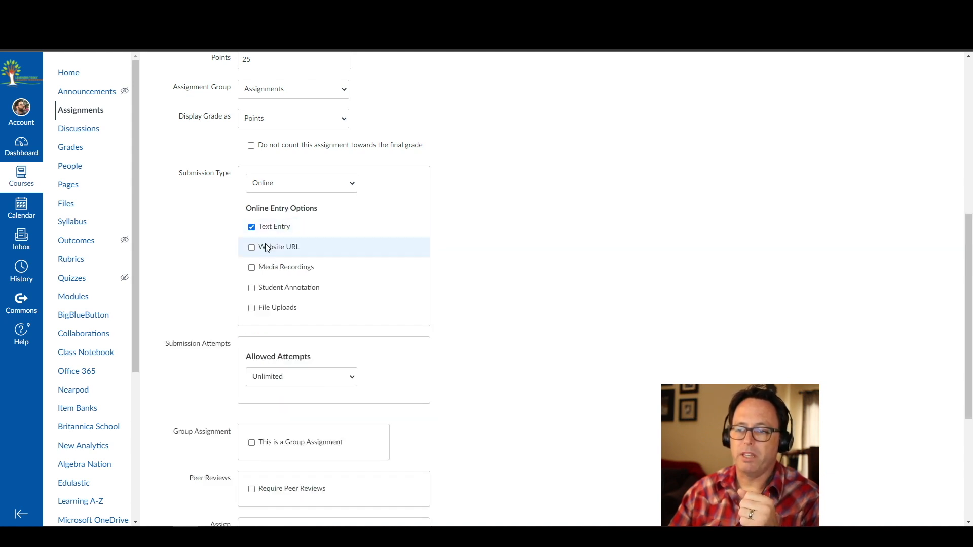
pyautogui.click(253, 269)
pyautogui.click(252, 308)
# - Review the choices for allowed submission attempts and keep Unlimited
pyautogui.scroll(-5, 550, 308)
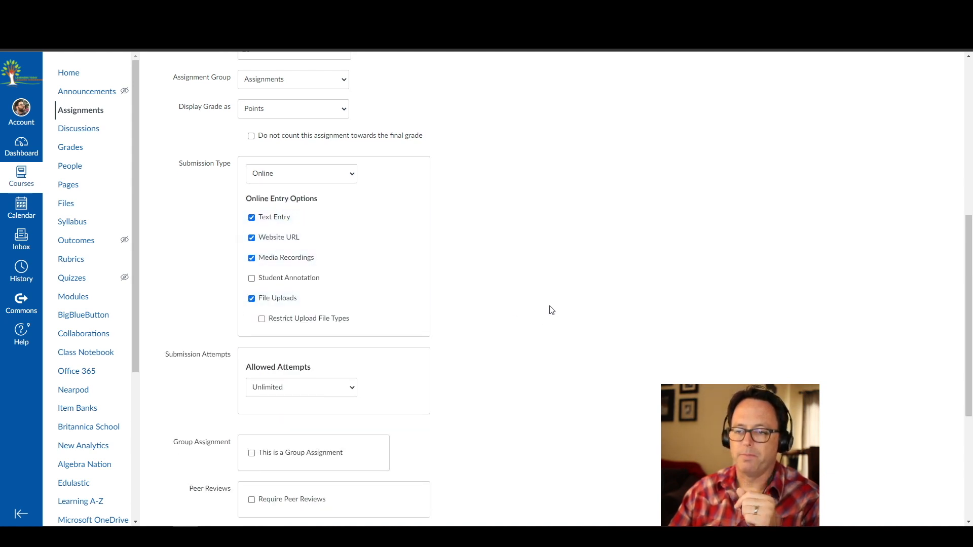
pyautogui.click(330, 168)
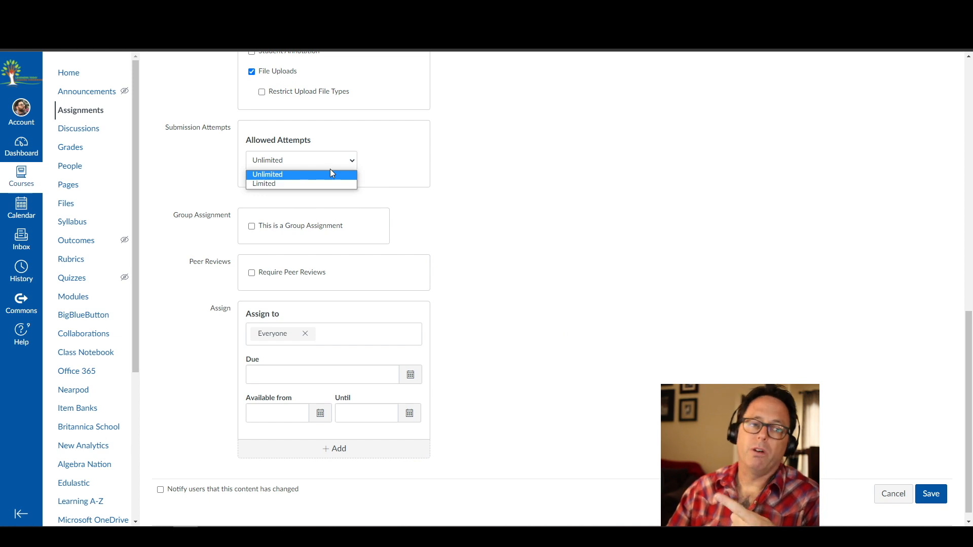
pyautogui.click(330, 171)
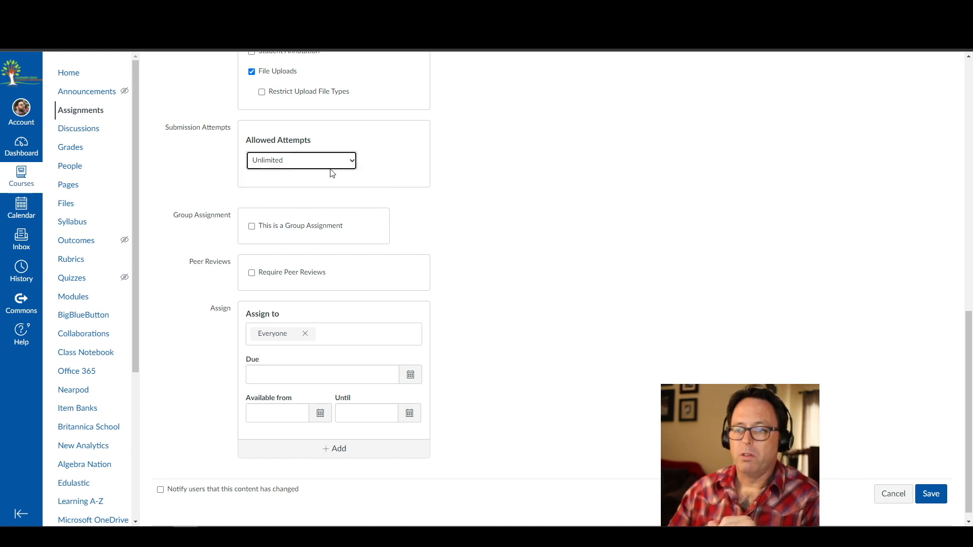
pyautogui.click(317, 160)
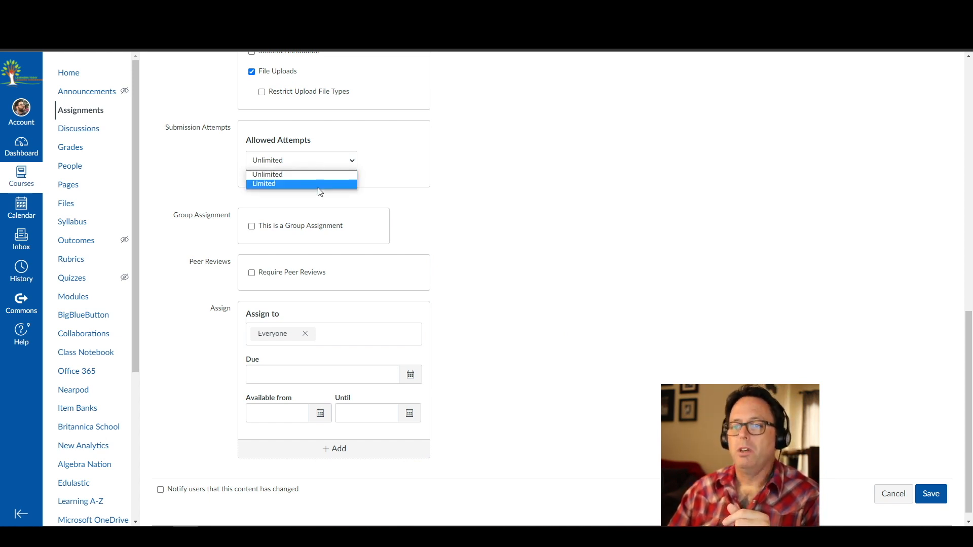
pyautogui.click(431, 186)
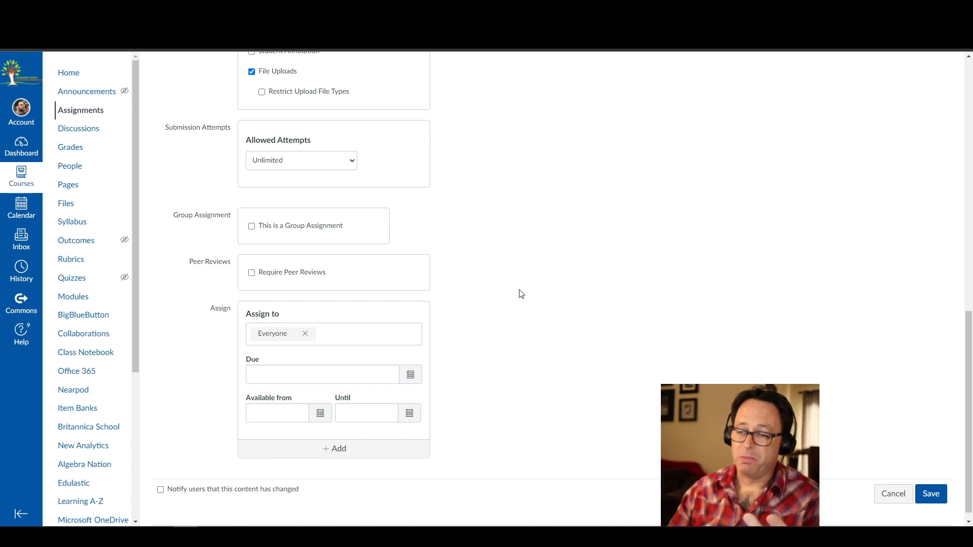
# - Open the course settings and view the list of course sections
pyautogui.scroll(-1, 517, 292)
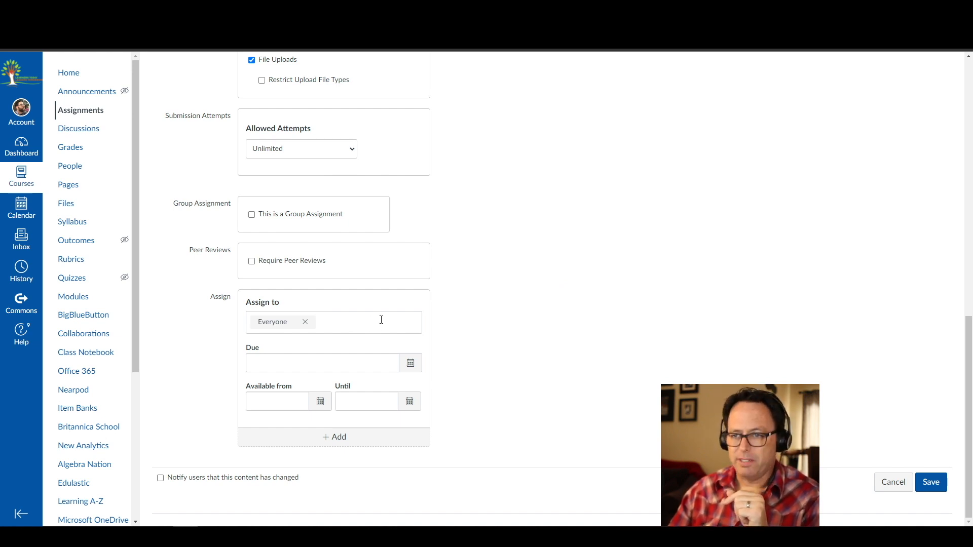
pyautogui.scroll(6, 502, 319)
pyautogui.scroll(-2, 456, 334)
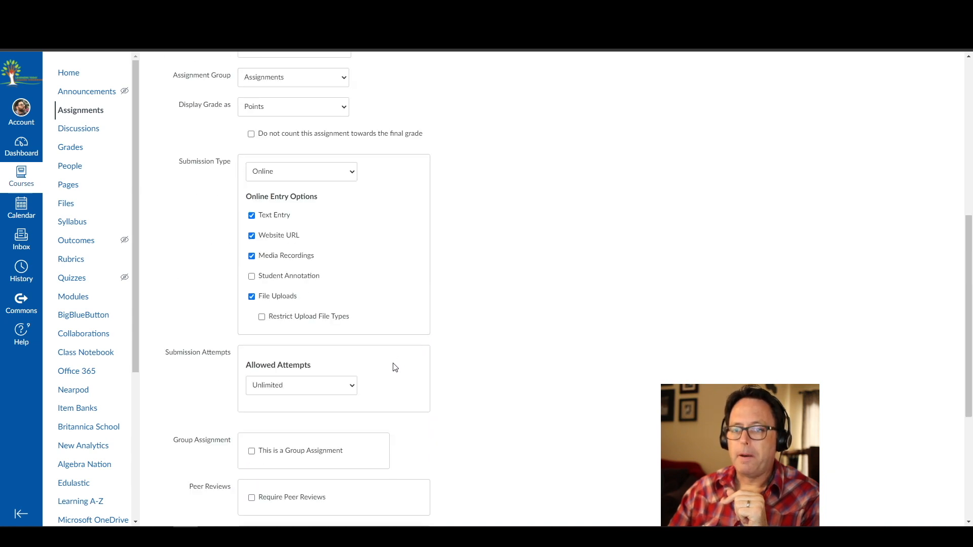
pyautogui.scroll(-5, 95, 398)
pyautogui.click(71, 481)
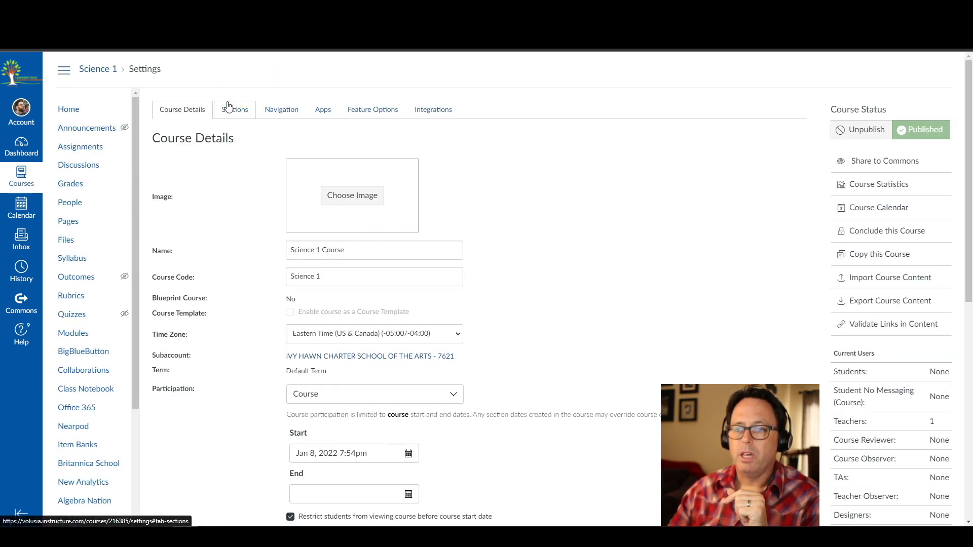
pyautogui.click(228, 104)
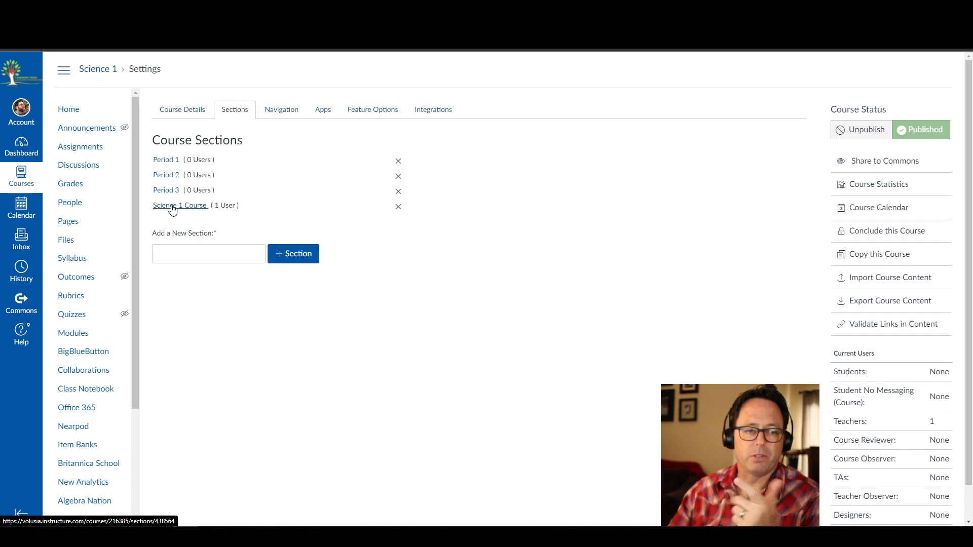
# - Reopen the Cell City Project assignment for editing from the course home page and load its auto-saved content
pyautogui.click(79, 113)
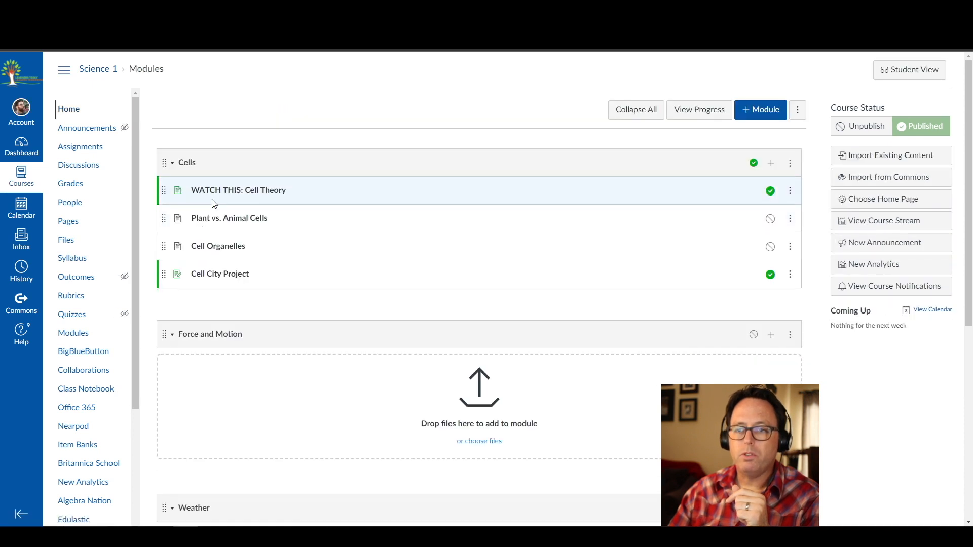
pyautogui.click(219, 274)
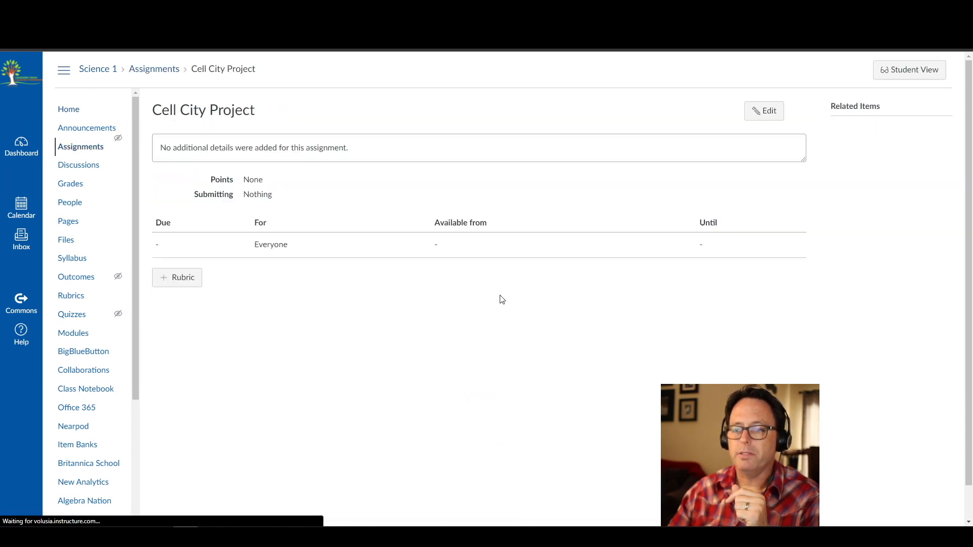
pyautogui.click(762, 109)
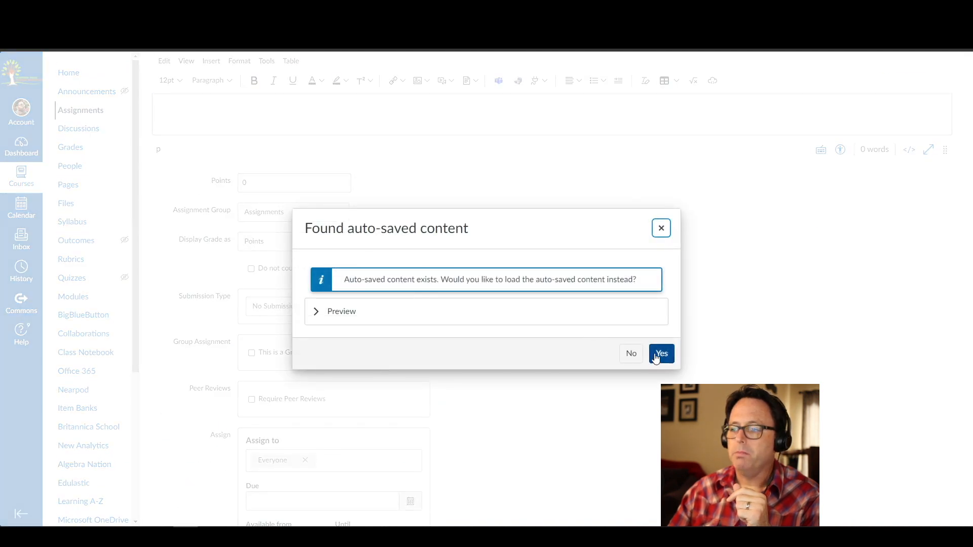
pyautogui.click(658, 354)
# - Check which course sections the assignment can be assigned to, keeping Everyone
pyautogui.scroll(-6, 532, 335)
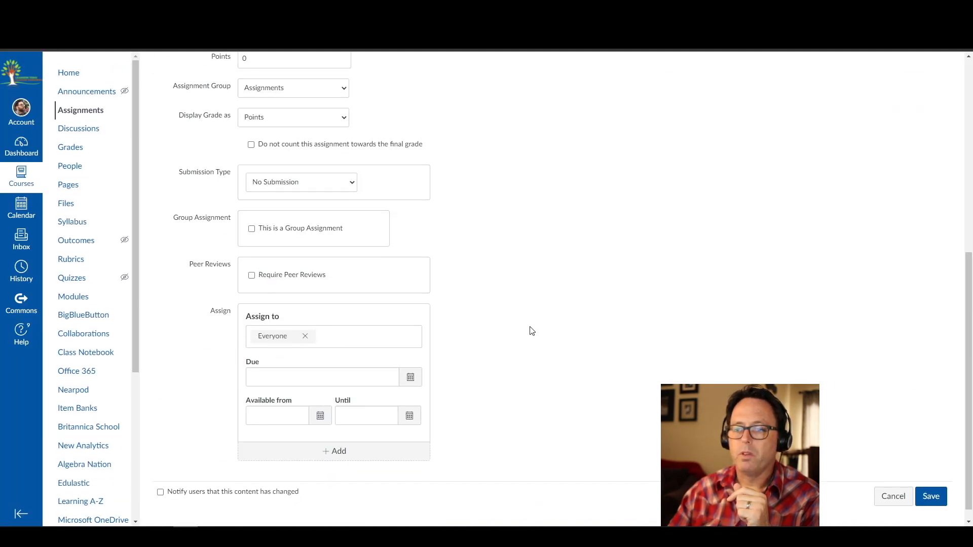
pyautogui.click(337, 318)
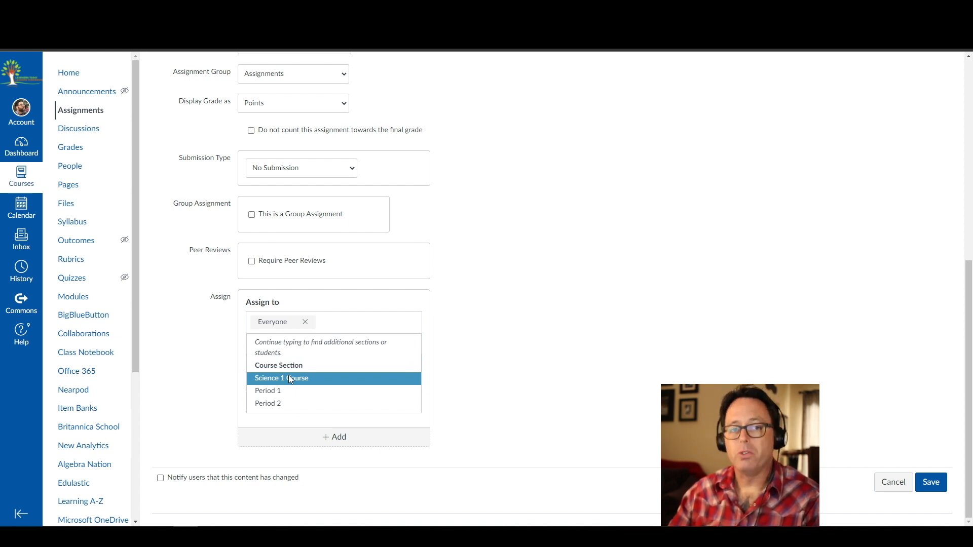
pyautogui.click(512, 334)
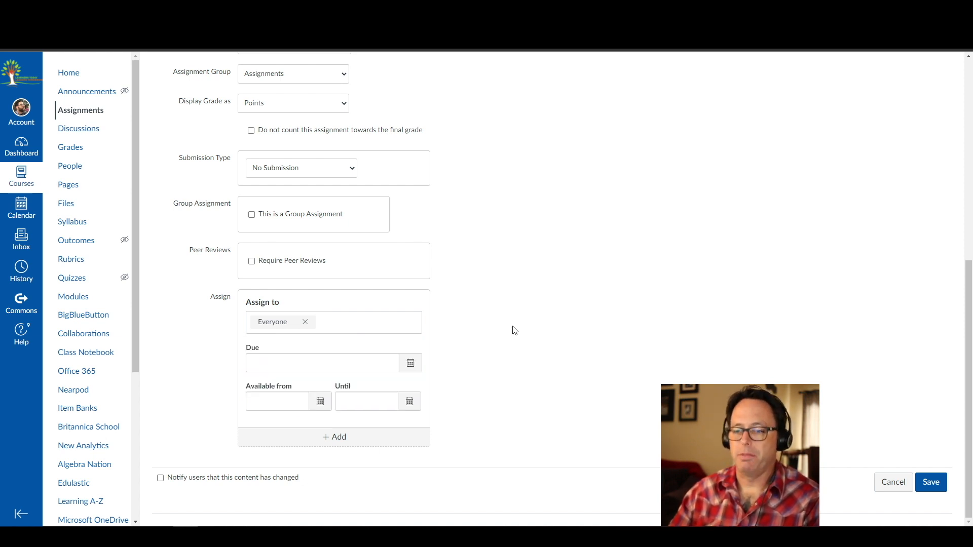
# - Set the assignment's due date to Jan 14, 2022, 11:59 PM
pyautogui.click(408, 363)
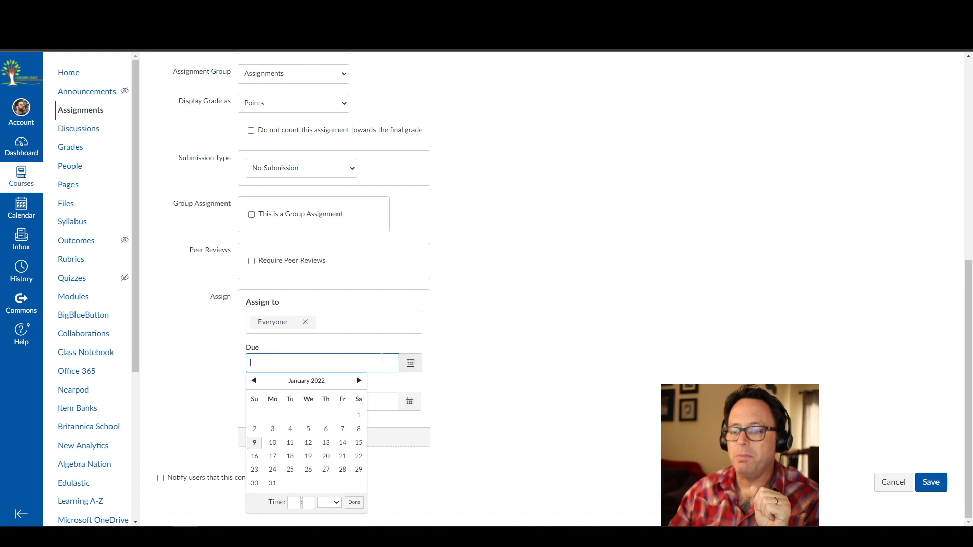
pyautogui.click(342, 442)
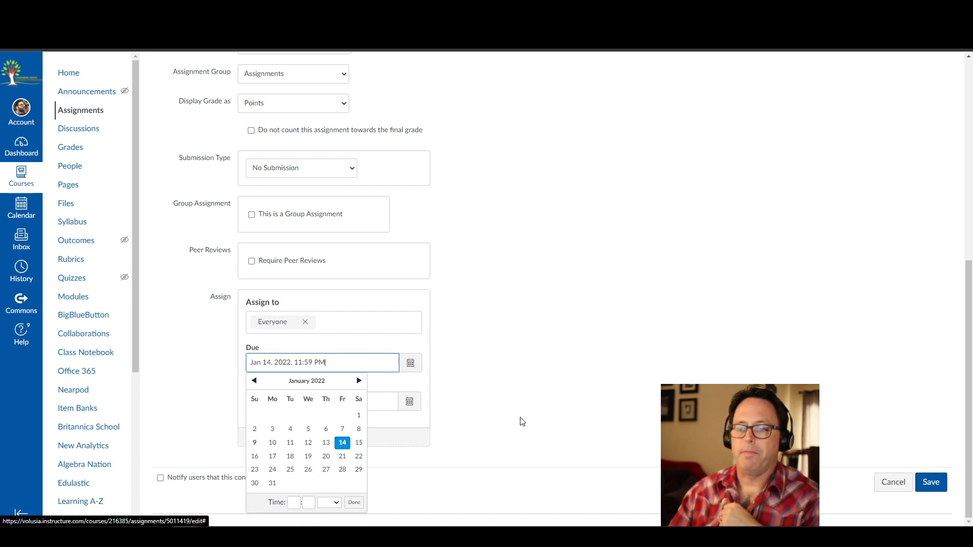
pyautogui.click(509, 381)
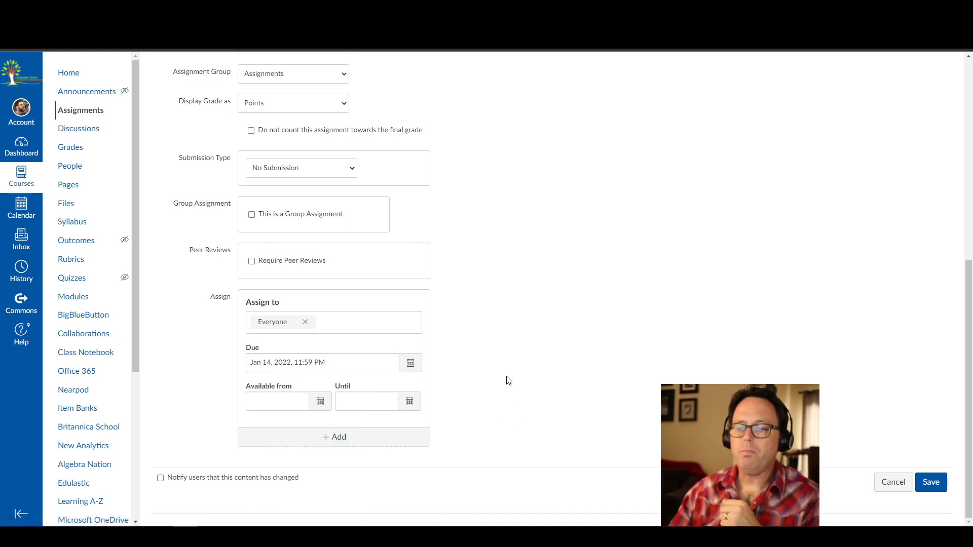
# - Make the assignment available from Jan 9, 2022, 12:00 AM until Jan 17, 2022, 11:59 PM
pyautogui.click(320, 402)
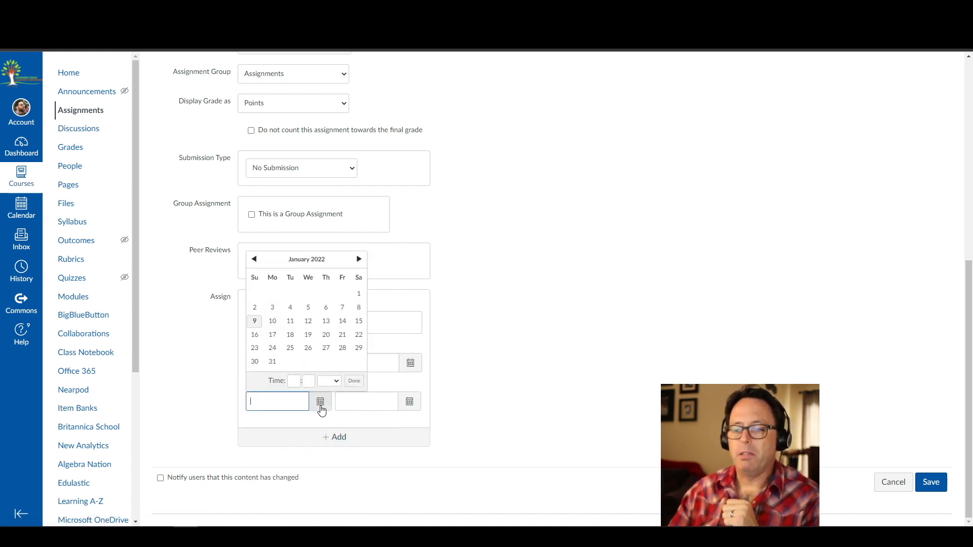
pyautogui.click(254, 321)
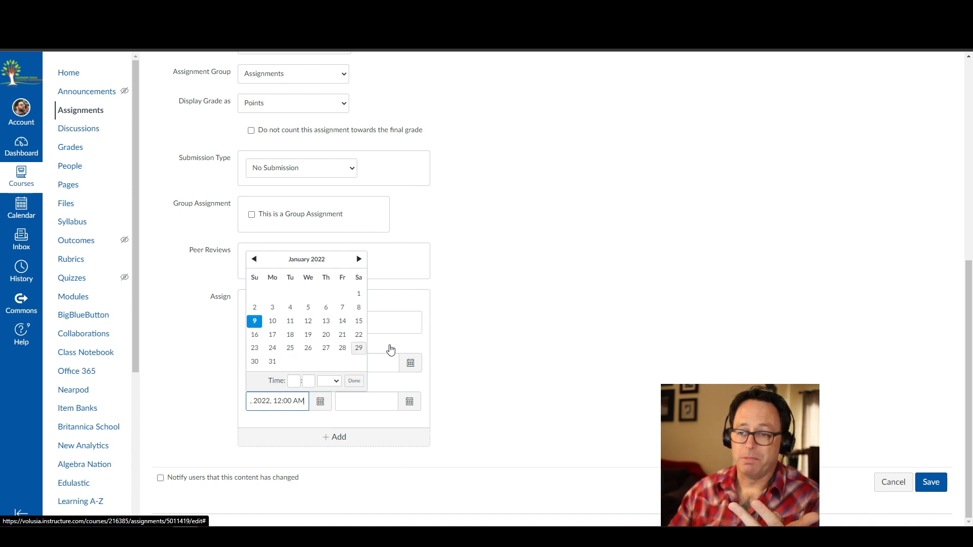
pyautogui.click(478, 395)
pyautogui.click(410, 402)
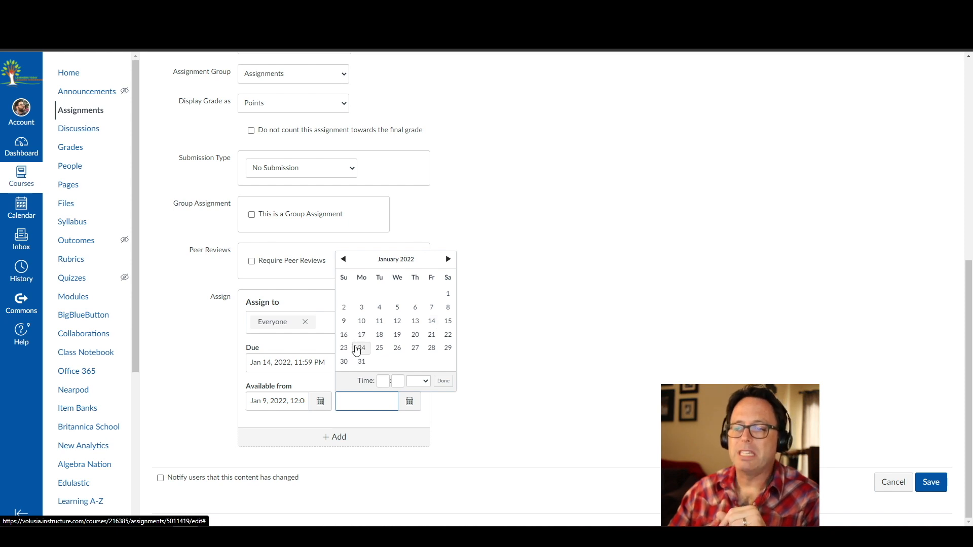
pyautogui.click(362, 334)
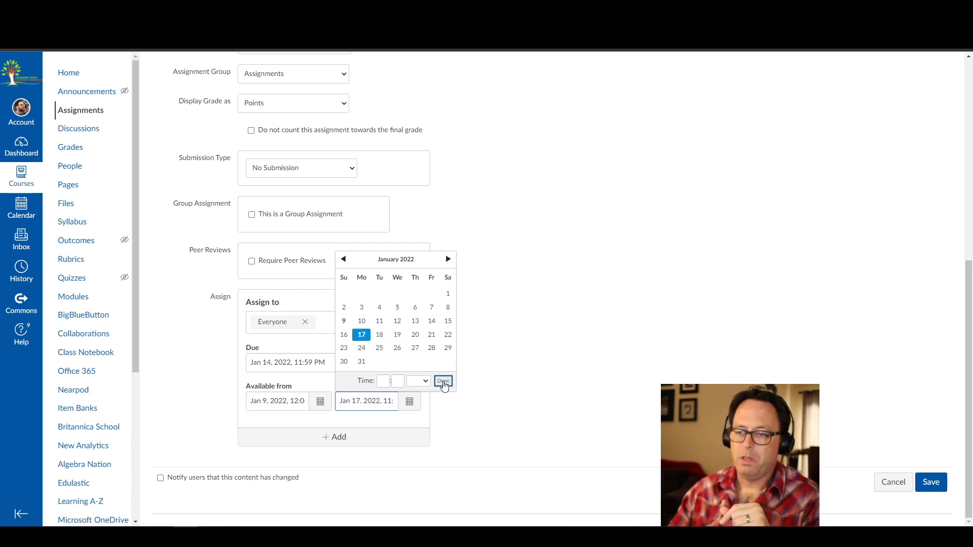
pyautogui.click(444, 380)
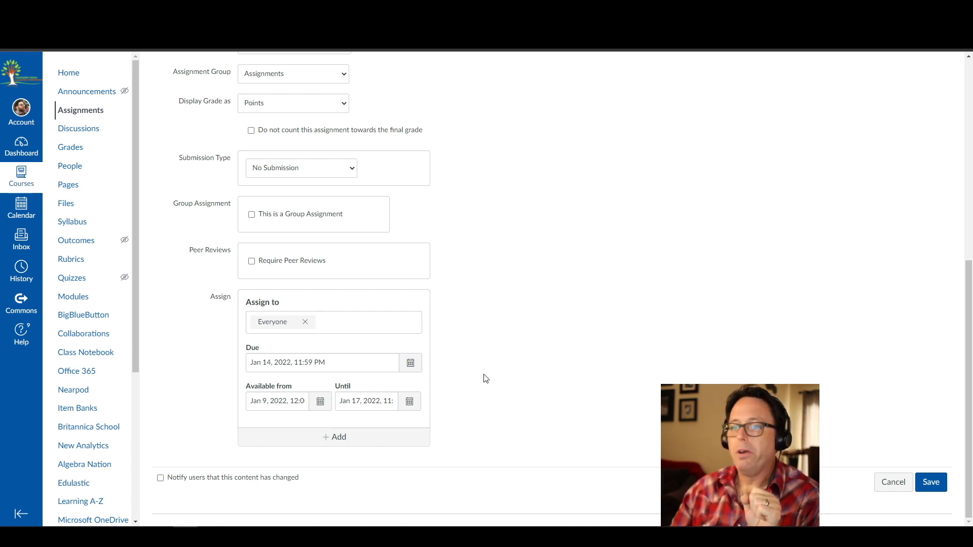
# - Set the assignment's points to 25 and save the assignment
pyautogui.scroll(7, 473, 405)
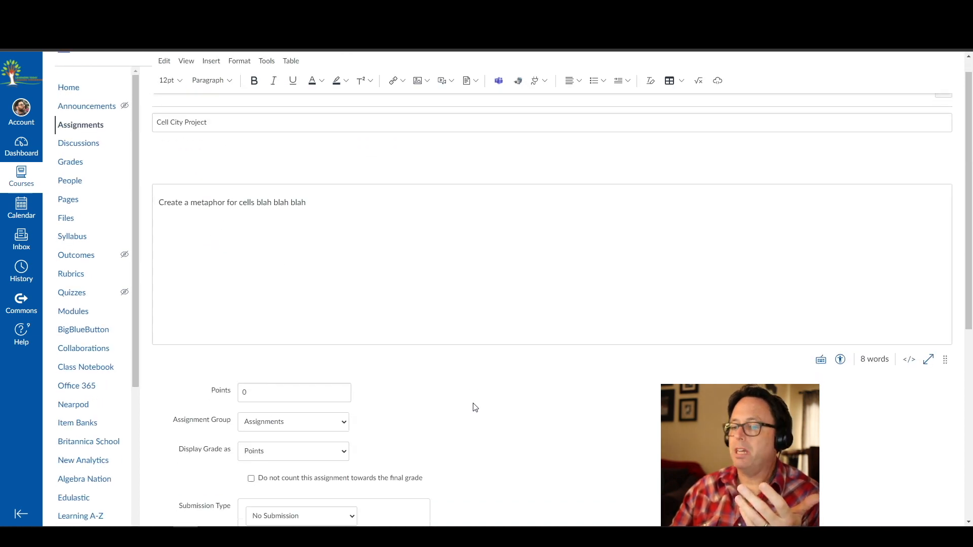
pyautogui.scroll(-6, 473, 407)
pyautogui.scroll(7, 463, 406)
pyautogui.click(250, 414)
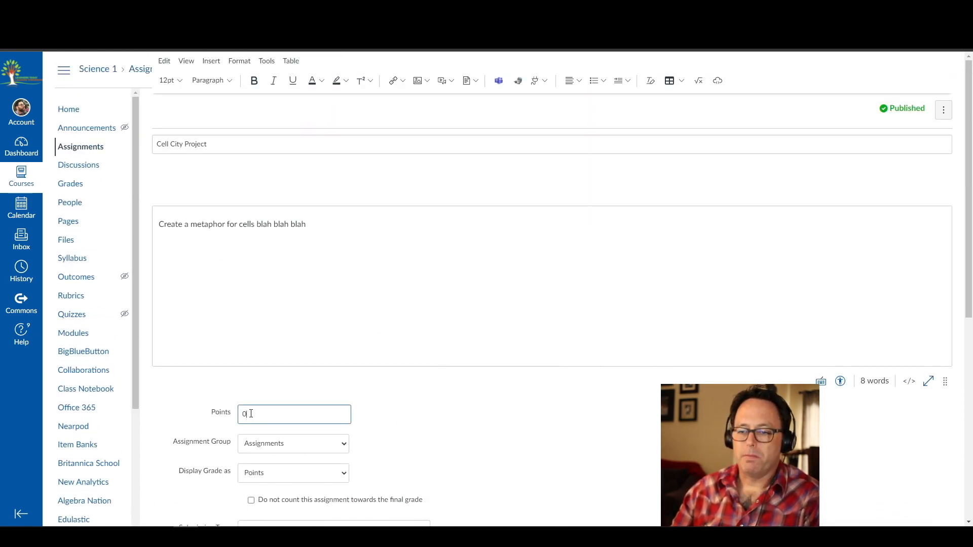
pyautogui.write('25')
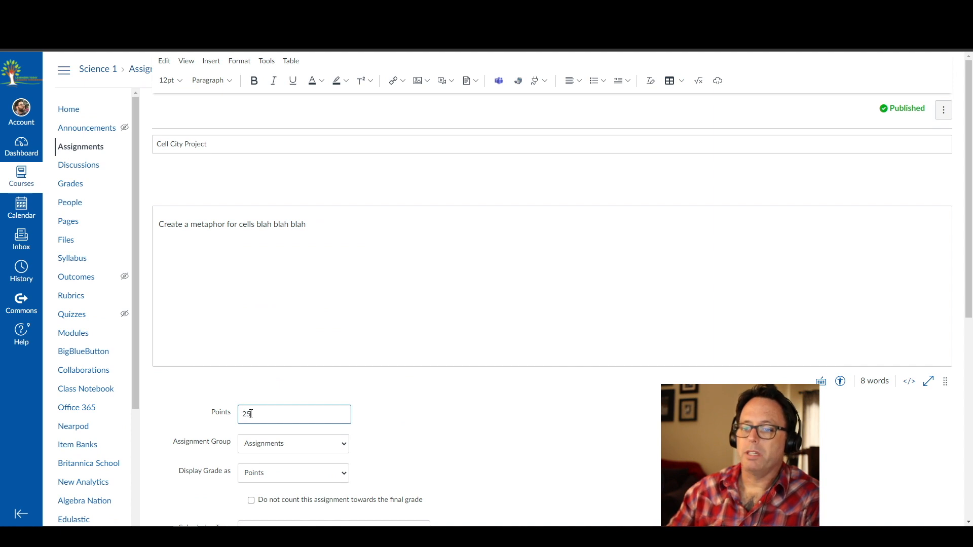
pyautogui.click(571, 439)
pyautogui.scroll(-7, 571, 438)
pyautogui.scroll(-1, 632, 409)
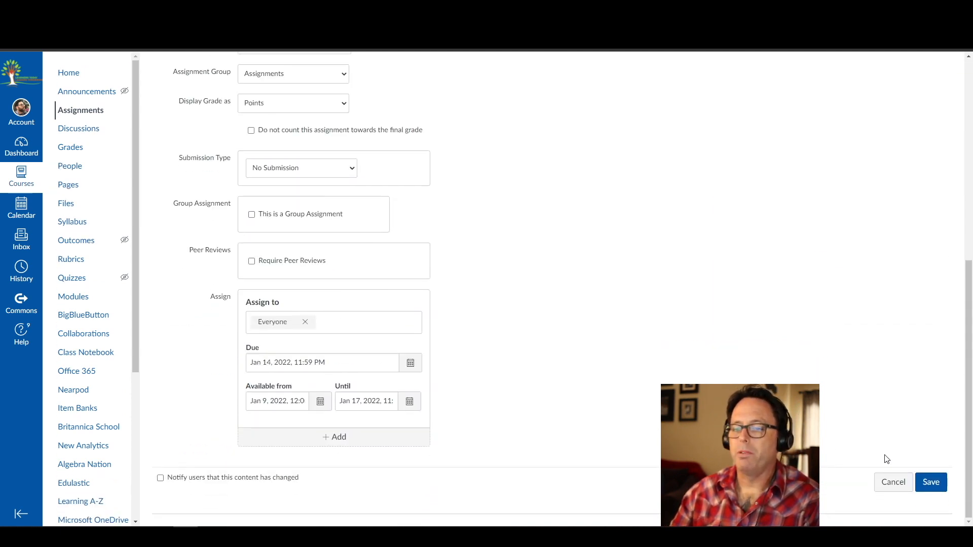
pyautogui.click(929, 482)
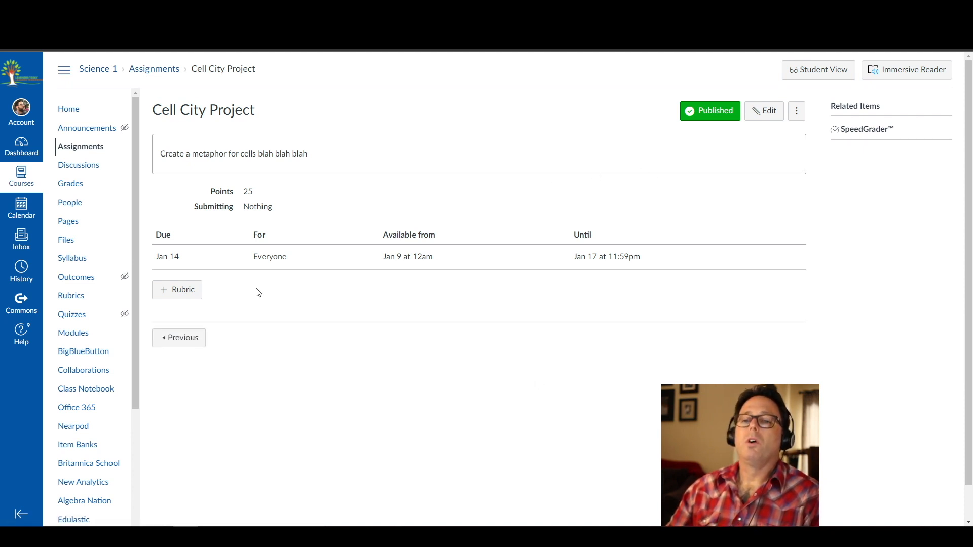
# - Open a new rubric for the Cell City Project and review its criteria, ratings and grading options
pyautogui.click(175, 291)
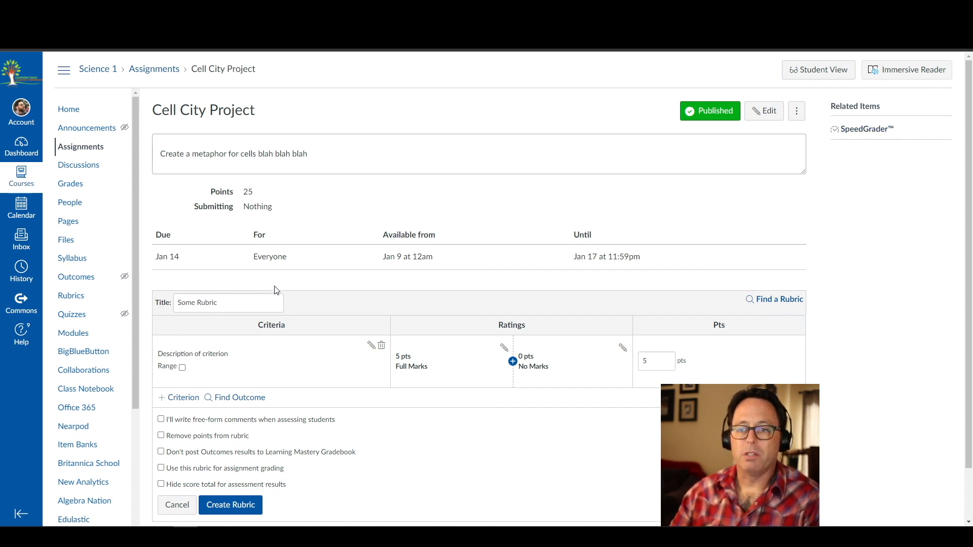
pyautogui.scroll(-2, 337, 408)
pyautogui.scroll(2, 340, 412)
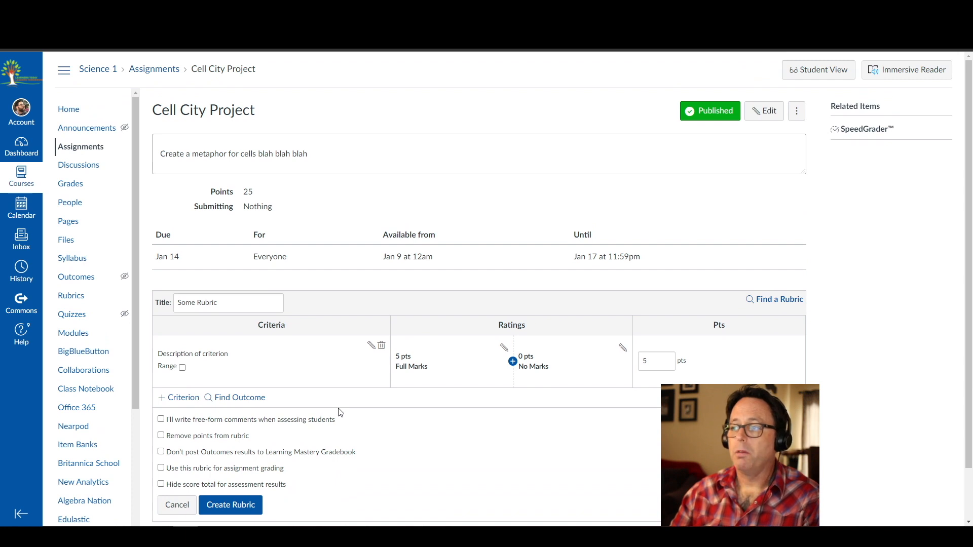
pyautogui.scroll(-1, 326, 406)
pyautogui.scroll(1, 751, 173)
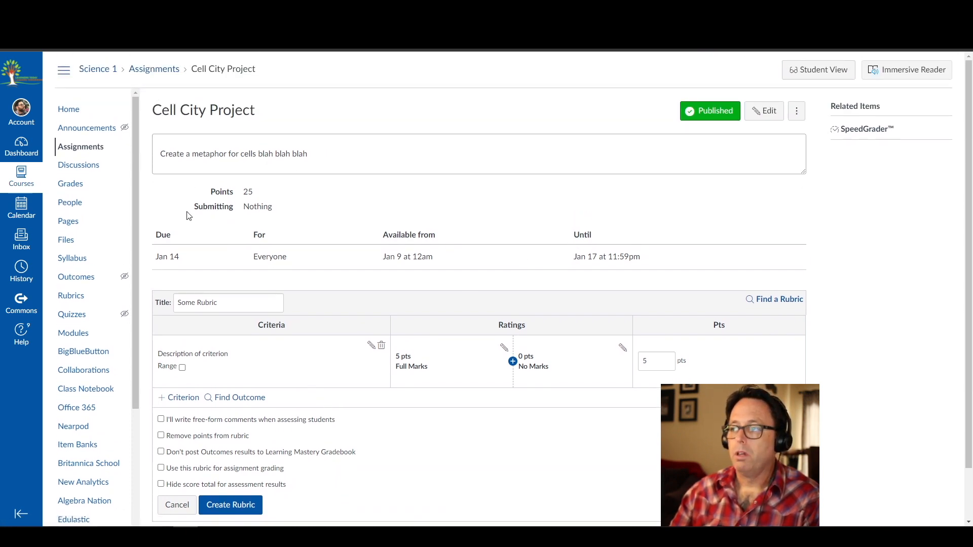
# - Find the Science 1 Course among the calendars in the January 2022 calendar, then hide and show it again
pyautogui.click(18, 204)
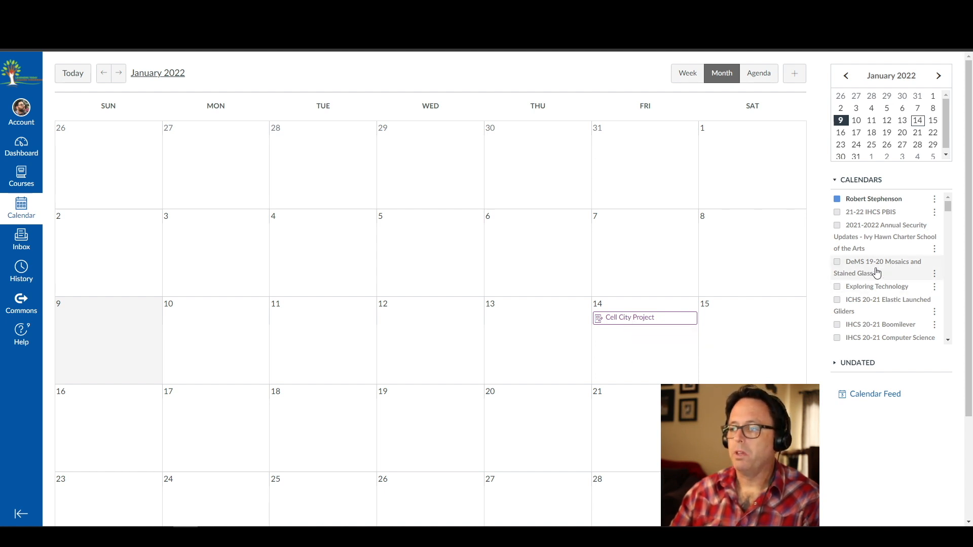
pyautogui.scroll(-2, 879, 258)
pyautogui.scroll(-4, 879, 257)
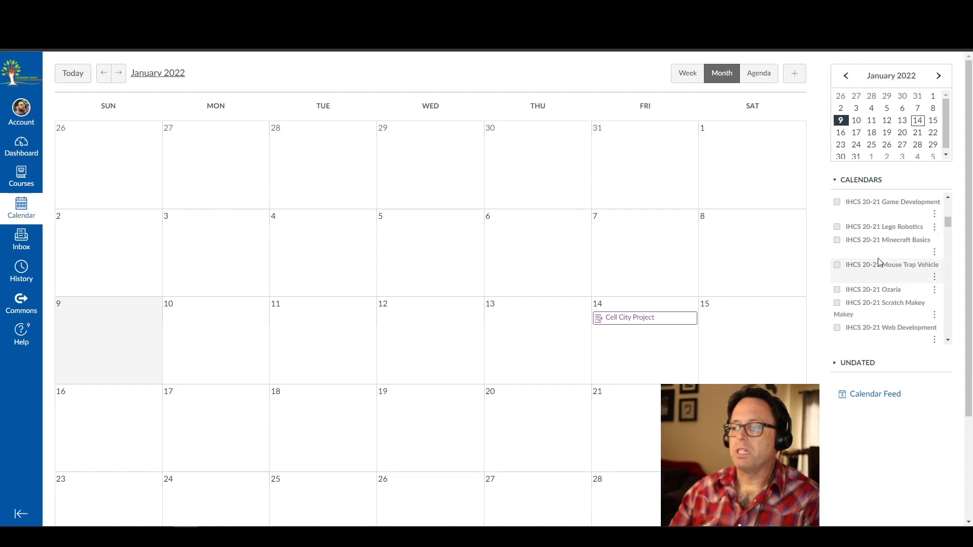
pyautogui.scroll(-1, 879, 261)
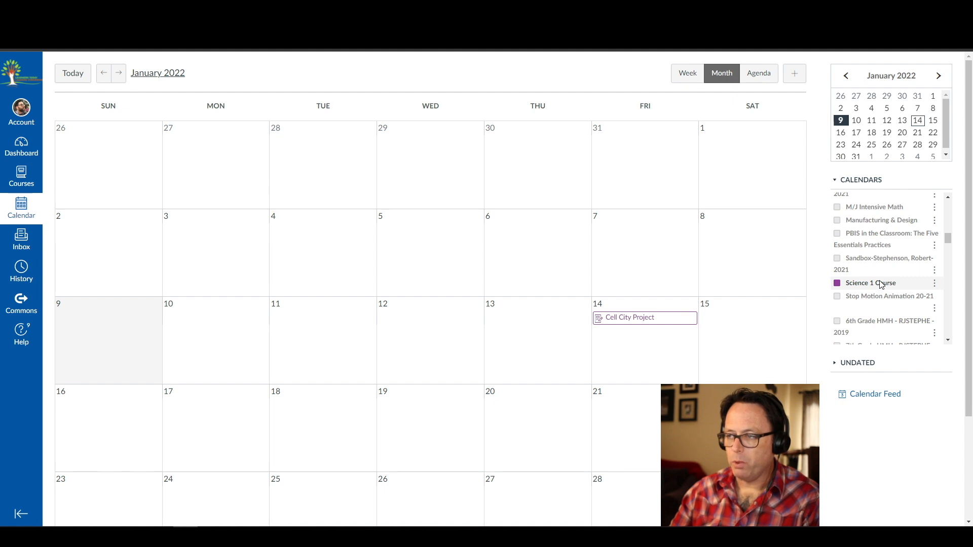
pyautogui.click(836, 283)
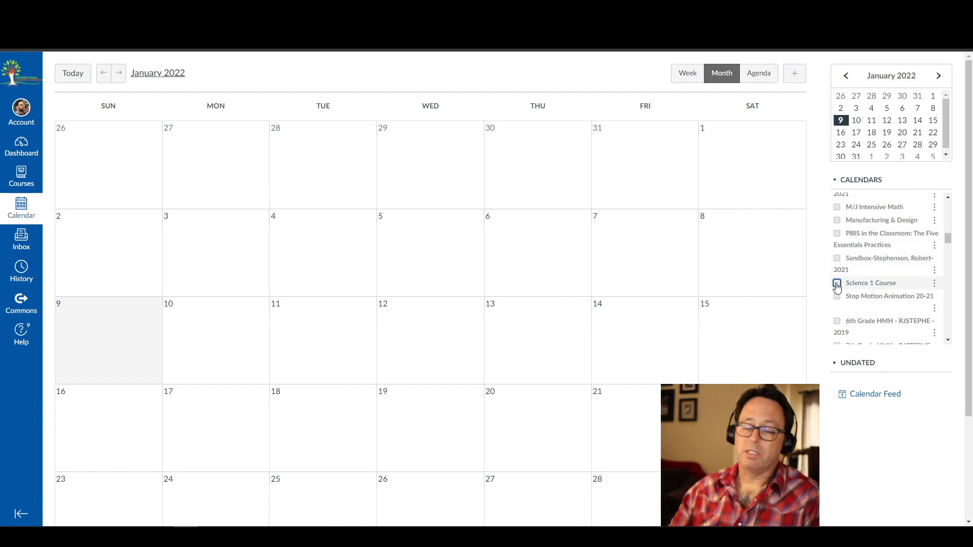
pyautogui.click(837, 283)
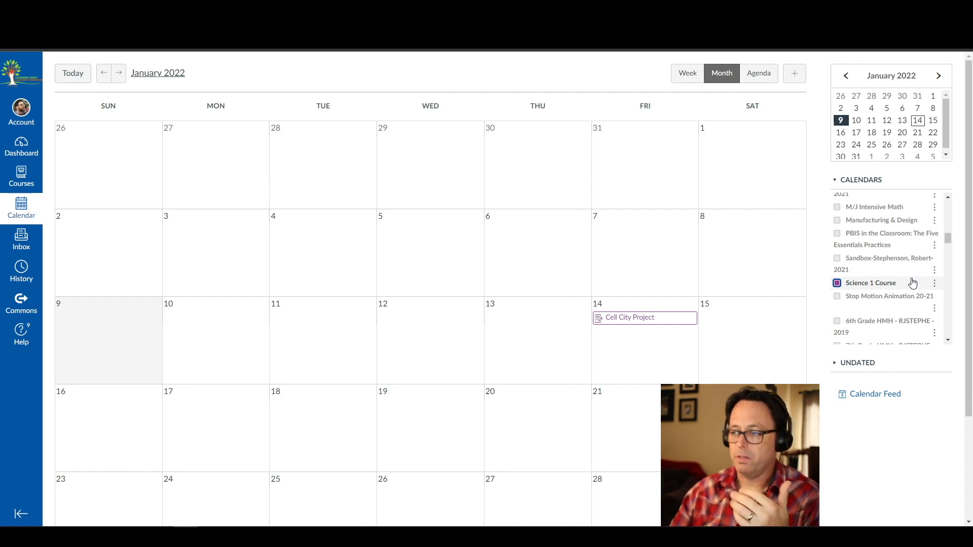
pyautogui.click(934, 283)
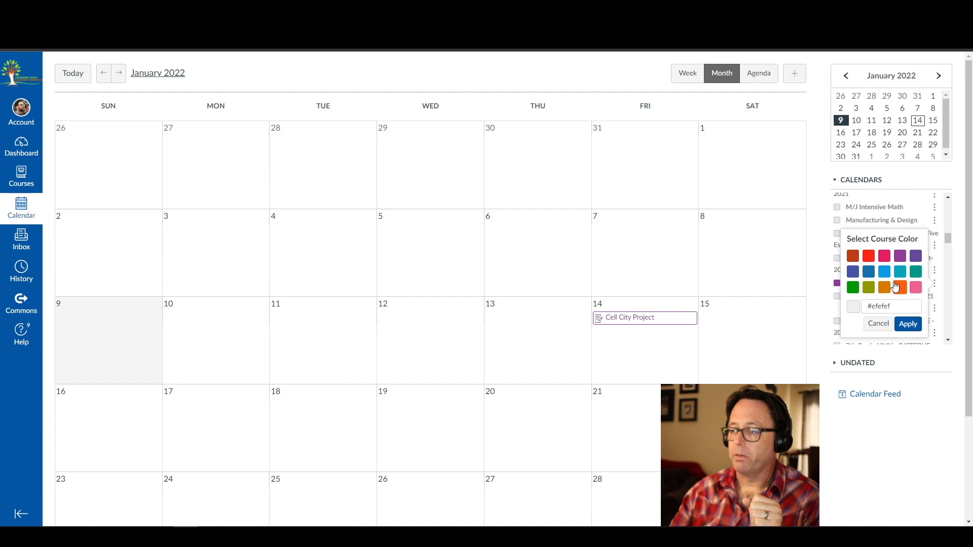
pyautogui.click(884, 272)
pyautogui.click(907, 324)
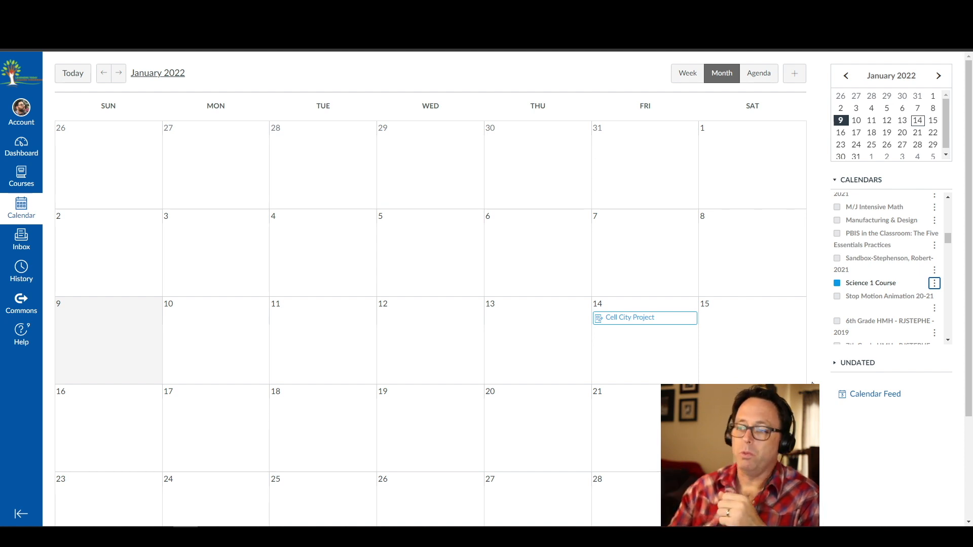
# - View the details of the Cell City Project entry on January 14 in the calendar
pyautogui.click(631, 324)
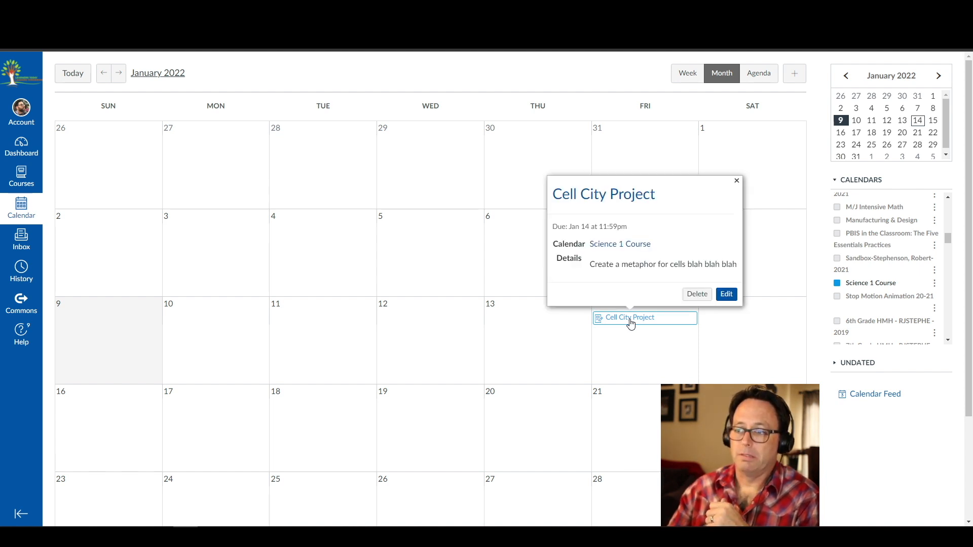
pyautogui.click(641, 335)
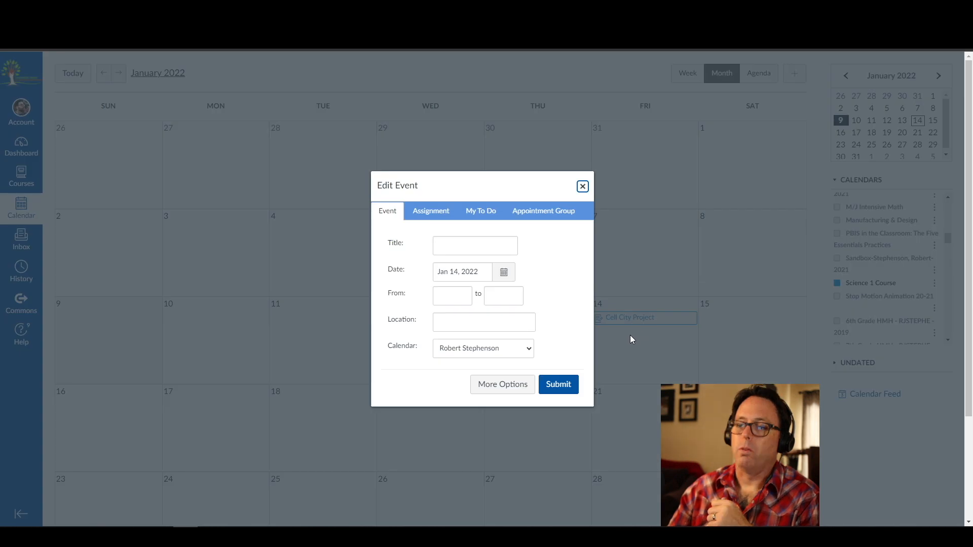
pyautogui.click(582, 186)
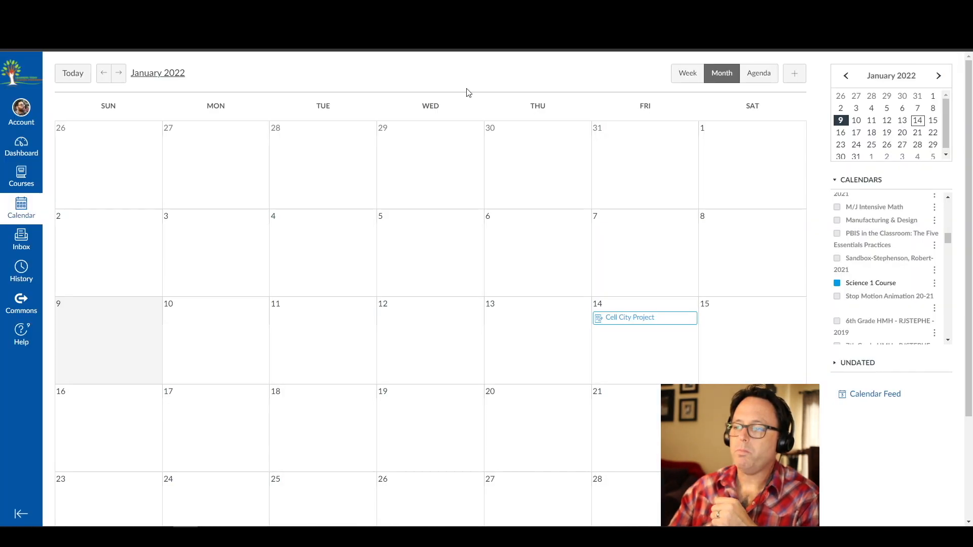
# - Preview the Science 1 Course as a student and check the Cell City Project's details on the student calendar
pyautogui.click(25, 180)
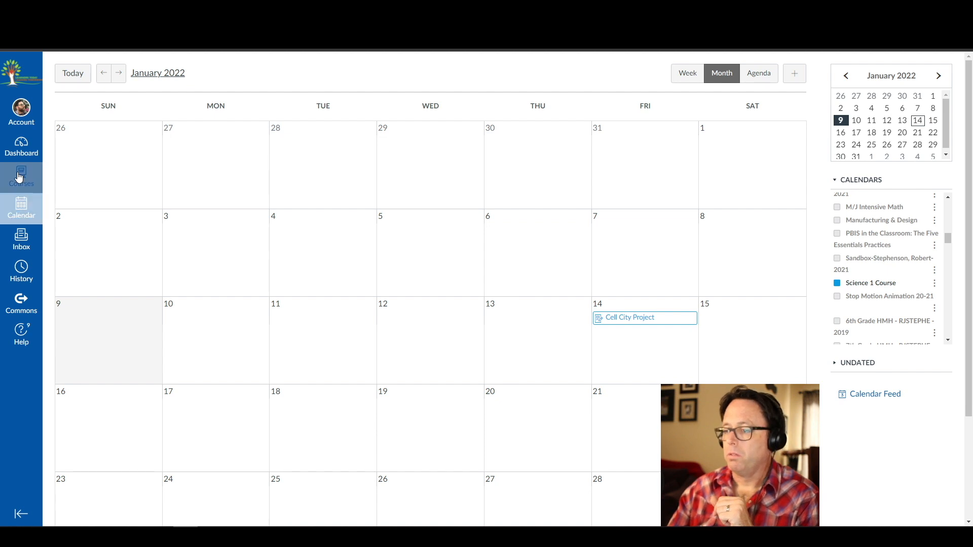
pyautogui.scroll(-5, 109, 324)
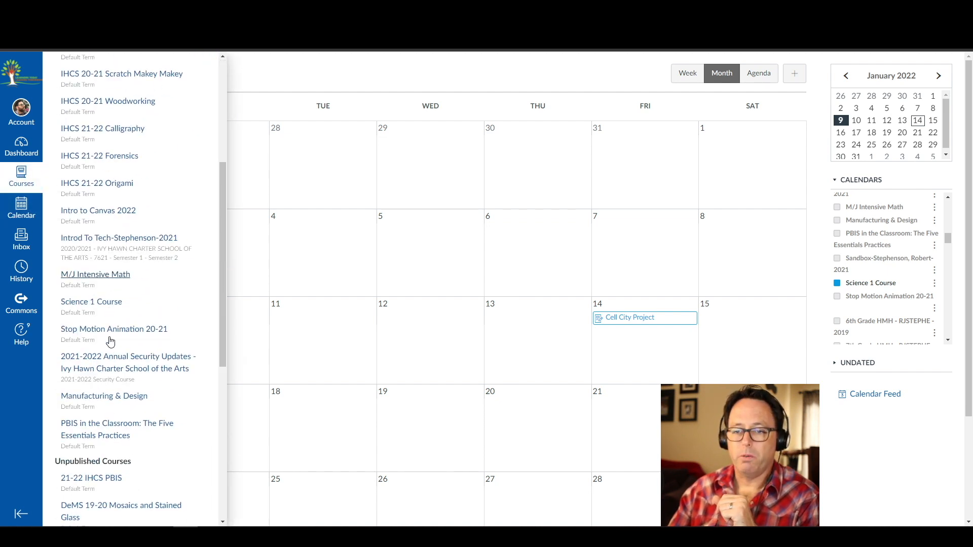
pyautogui.click(99, 301)
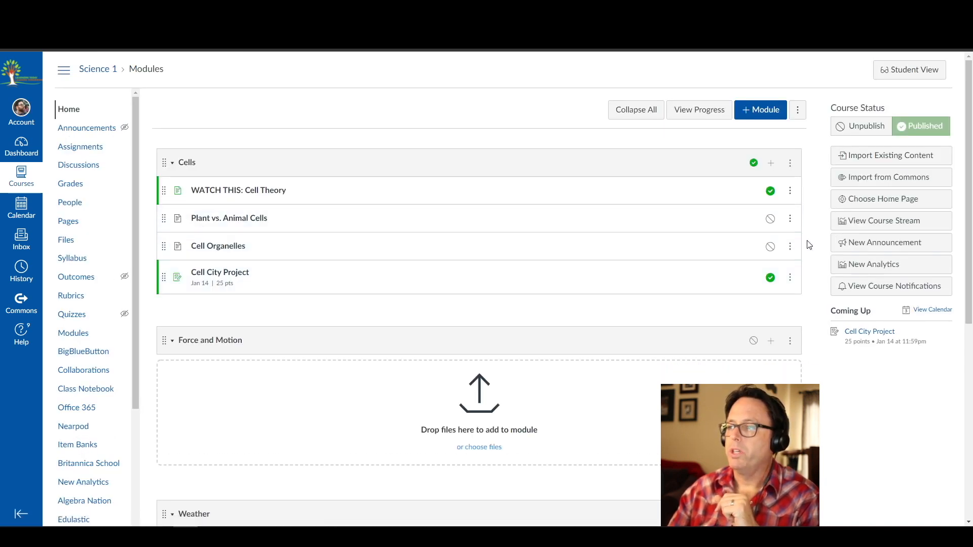
pyautogui.click(910, 74)
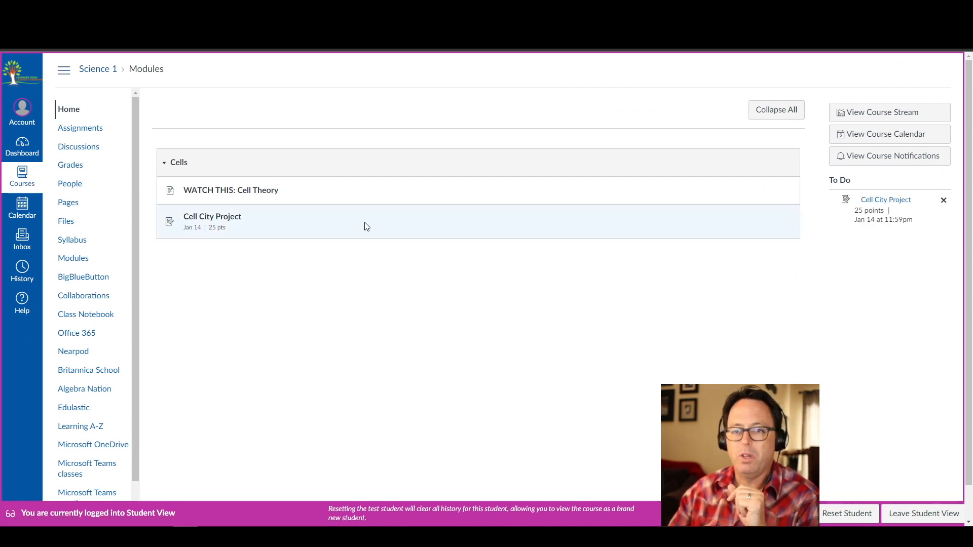
pyautogui.click(29, 209)
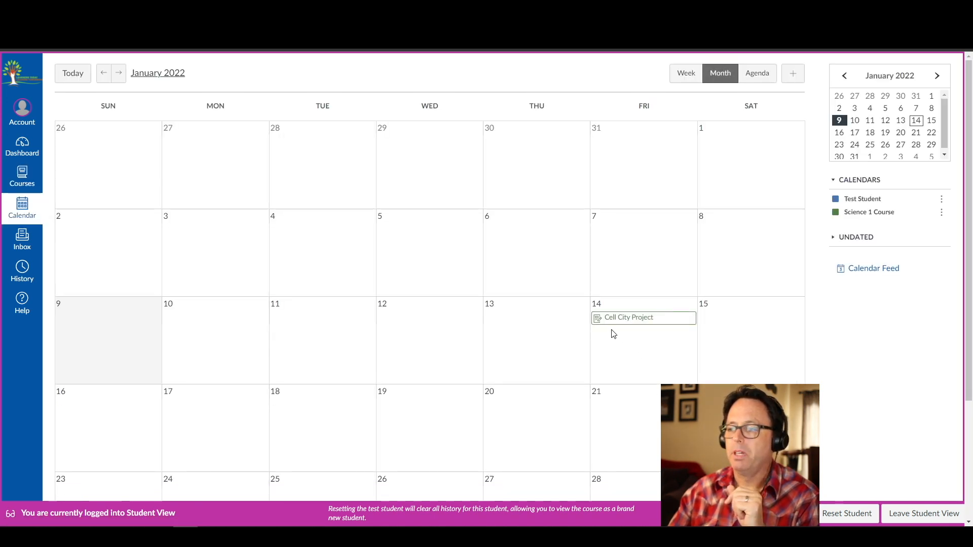
pyautogui.click(620, 317)
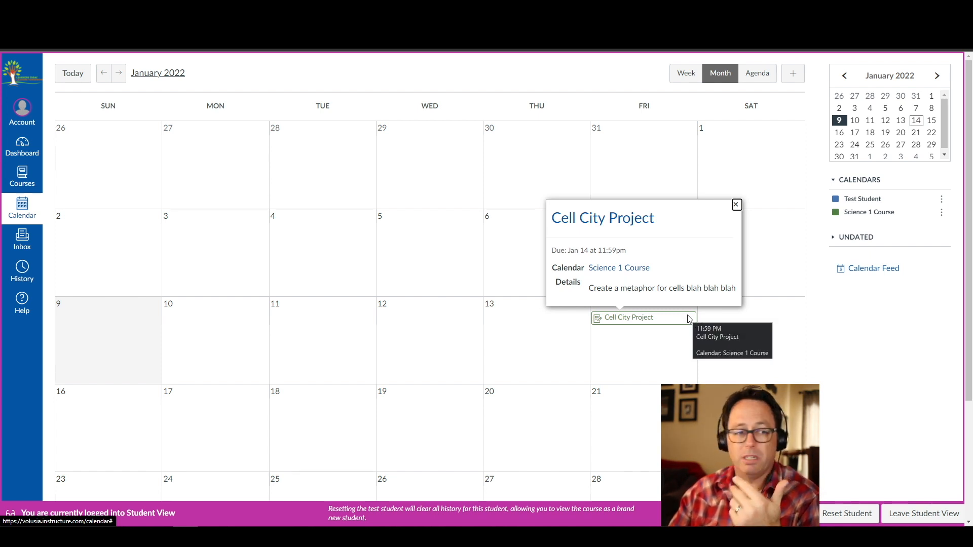
# - Leave the student preview and return to the Science 1 Course's modules page
pyautogui.click(920, 512)
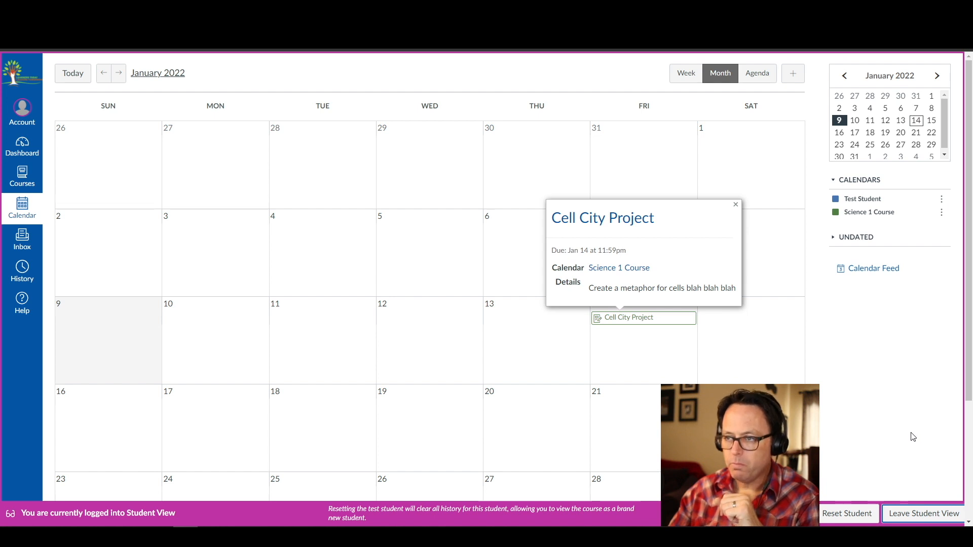
pyautogui.click(907, 515)
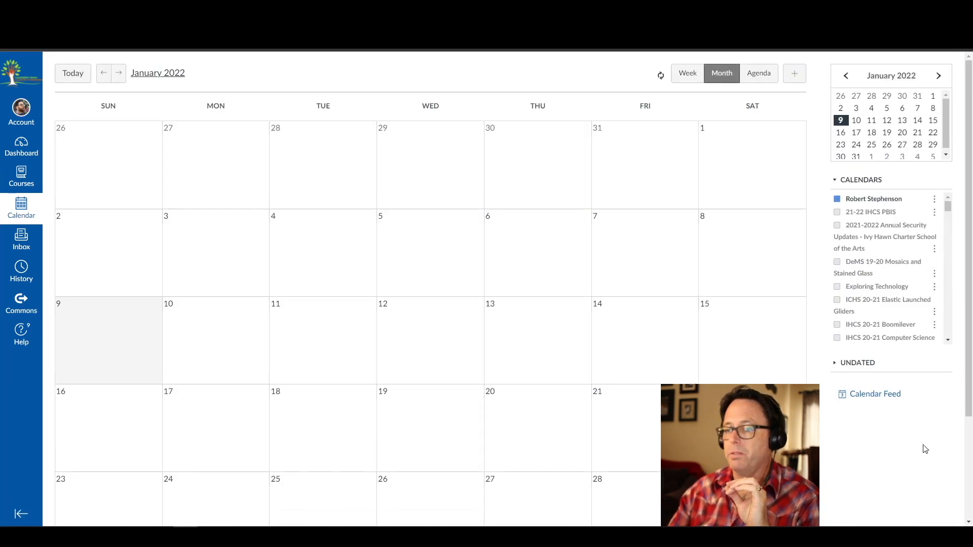
pyautogui.click(18, 179)
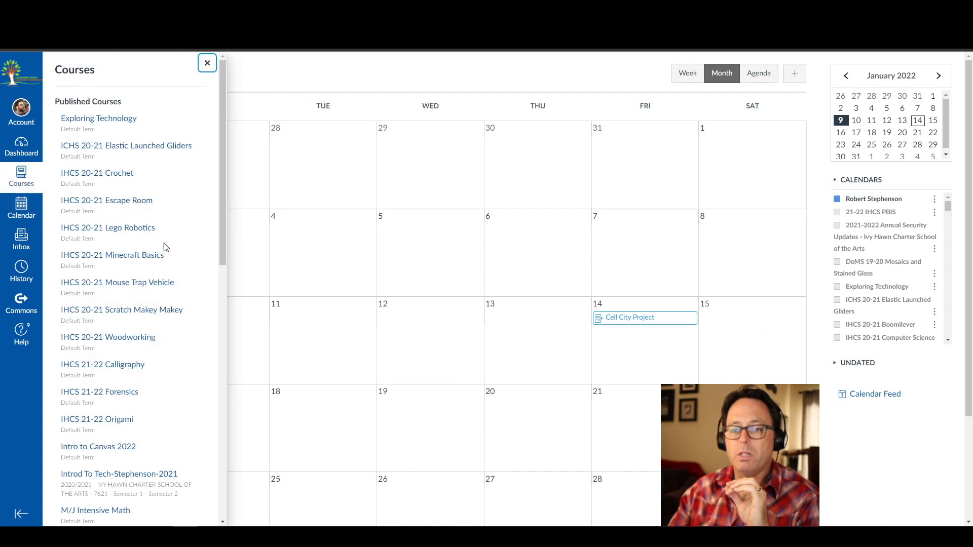
pyautogui.scroll(-2, 148, 338)
pyautogui.click(122, 420)
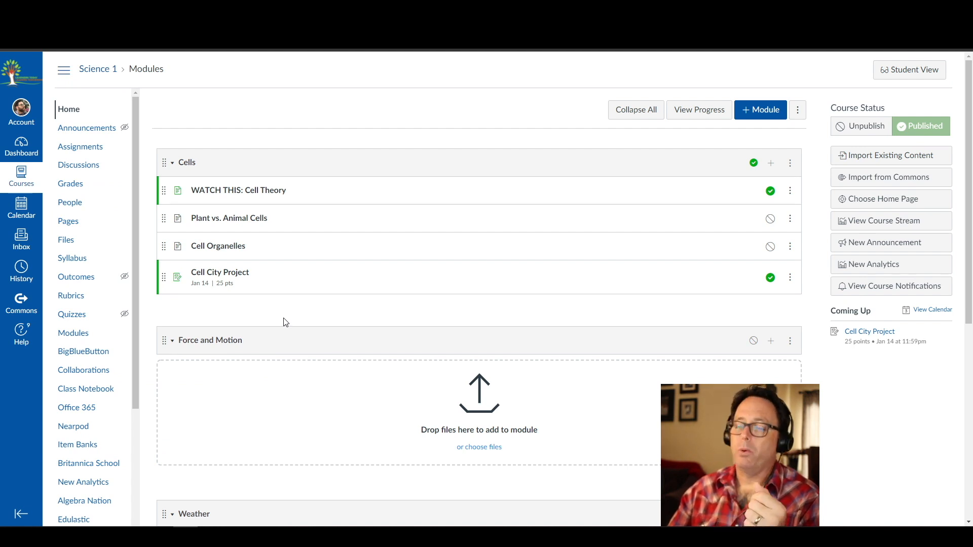
# - Add a new quiz named "TAKE THIS QUIZ: Plant vs. Animal Organelles" to the Cells module, using the New Quizzes engine
pyautogui.click(771, 163)
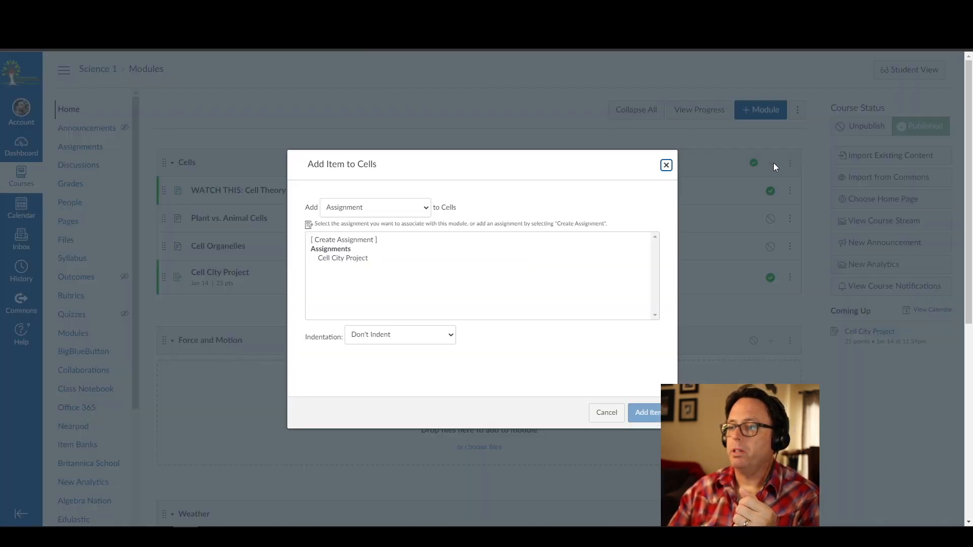
pyautogui.click(391, 216)
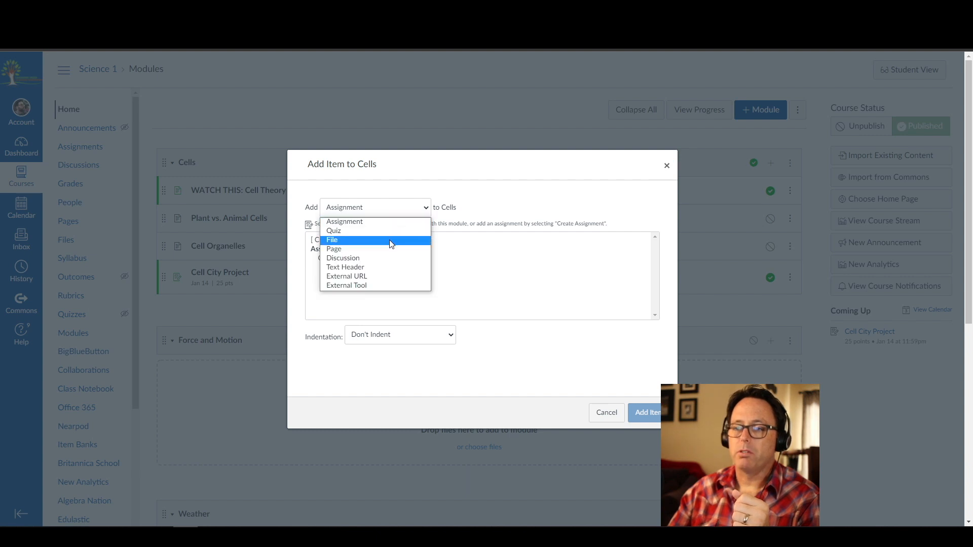
pyautogui.click(391, 229)
pyautogui.click(352, 245)
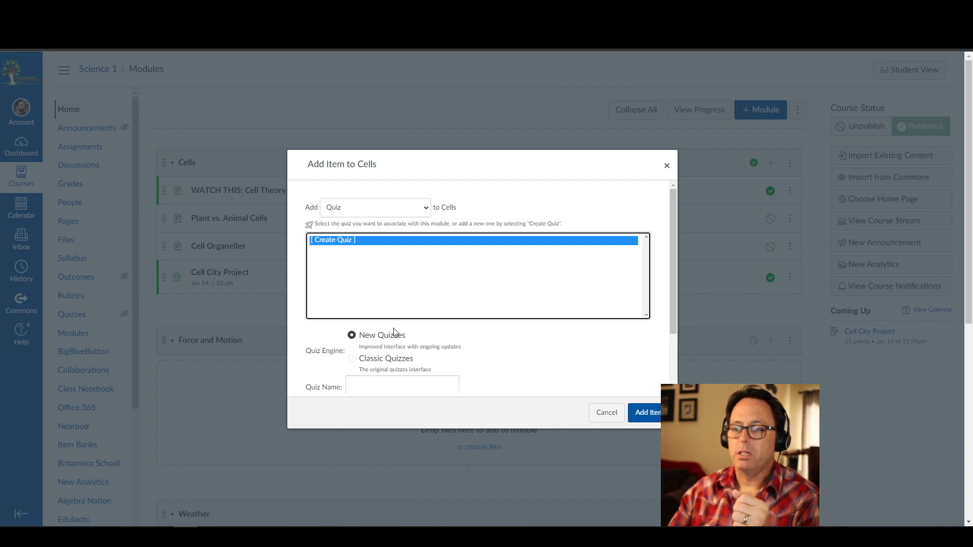
pyautogui.click(381, 385)
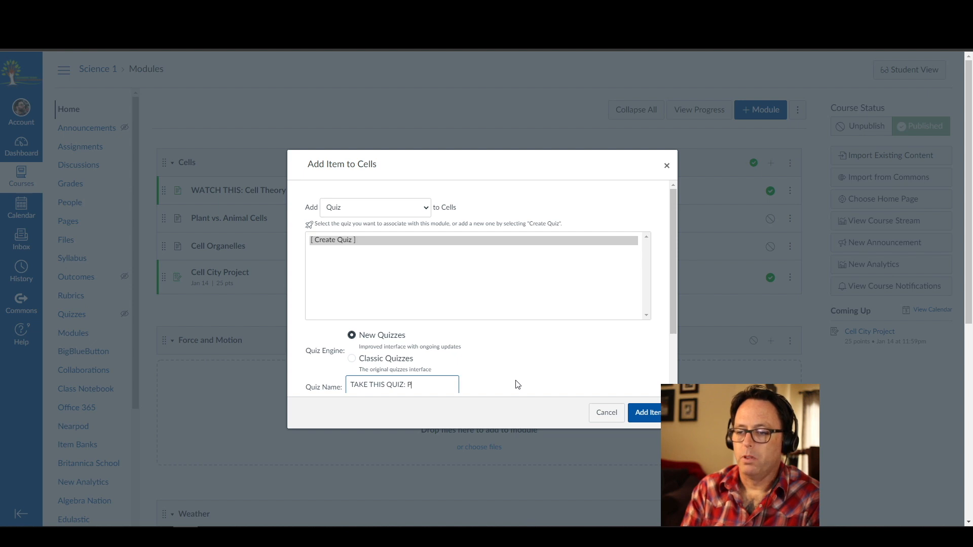
pyautogui.write('al Oran')
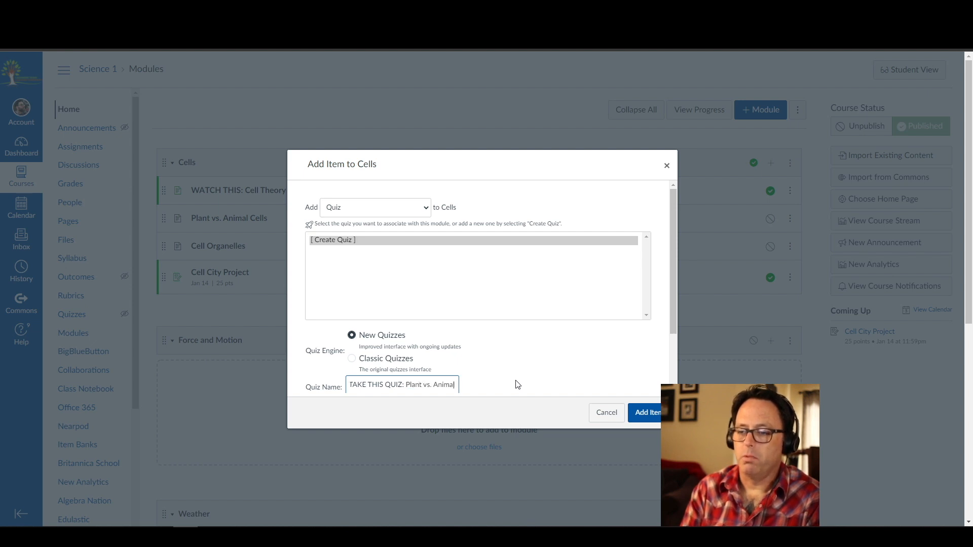
pyautogui.write('gelles')
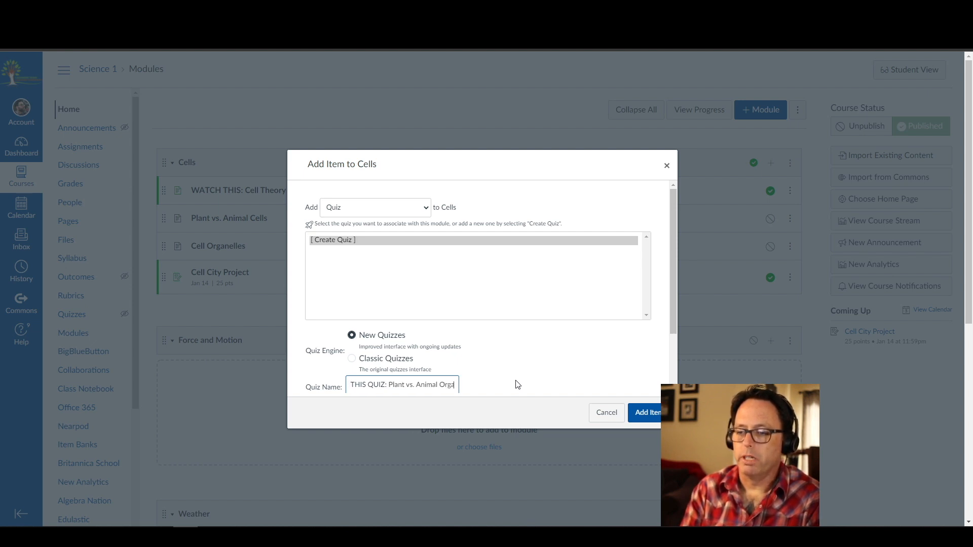
pyautogui.press('Return')
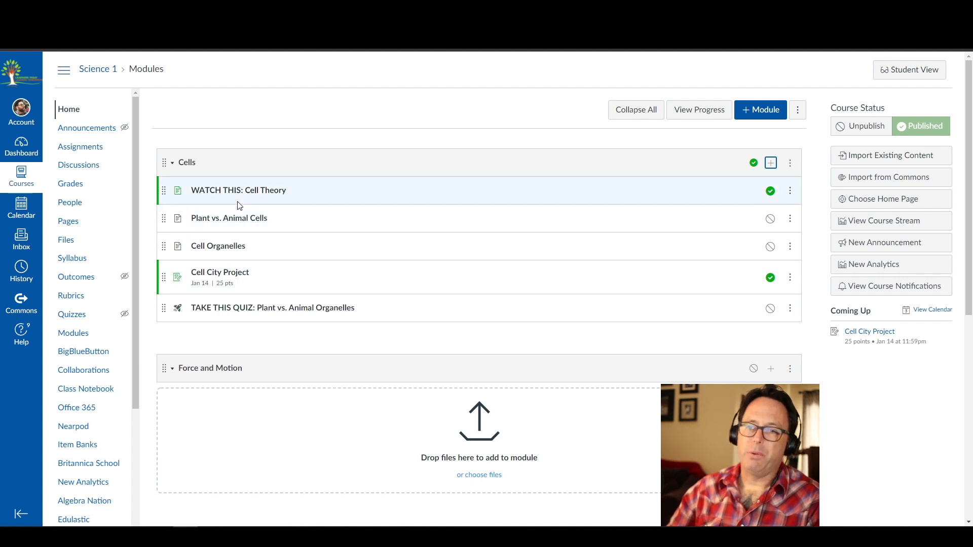
# - Rename the Cell City Project item in the Cells module to "DO THIS: Cell City Project"
pyautogui.click(776, 278)
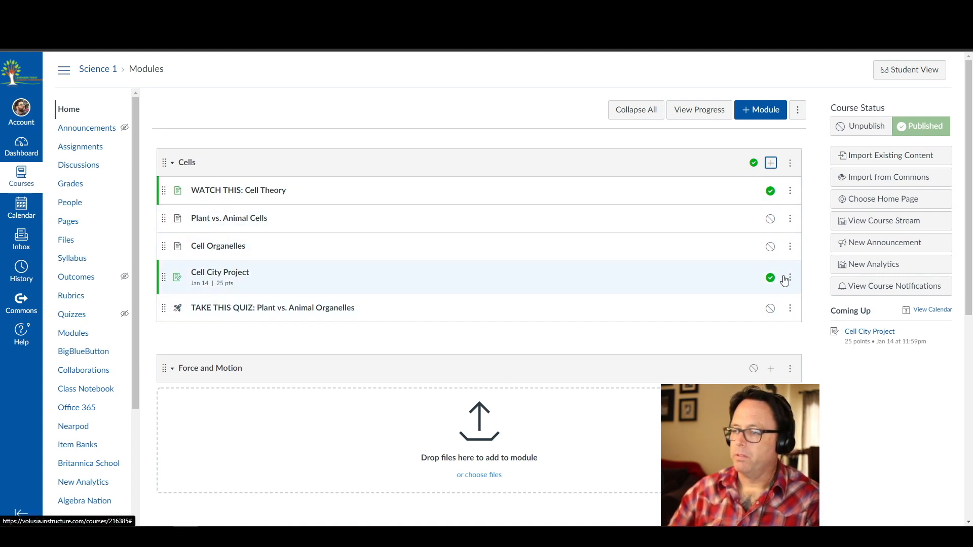
pyautogui.click(790, 277)
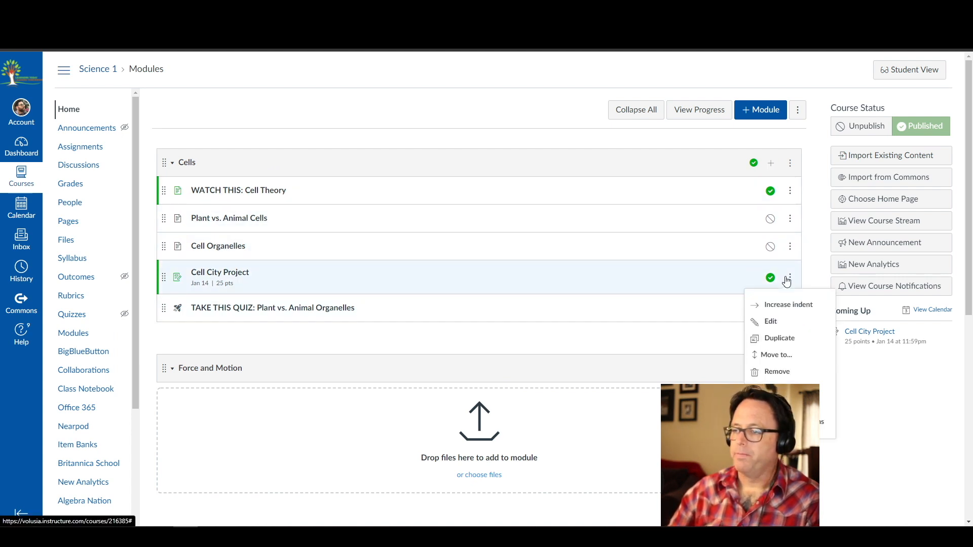
pyautogui.click(788, 322)
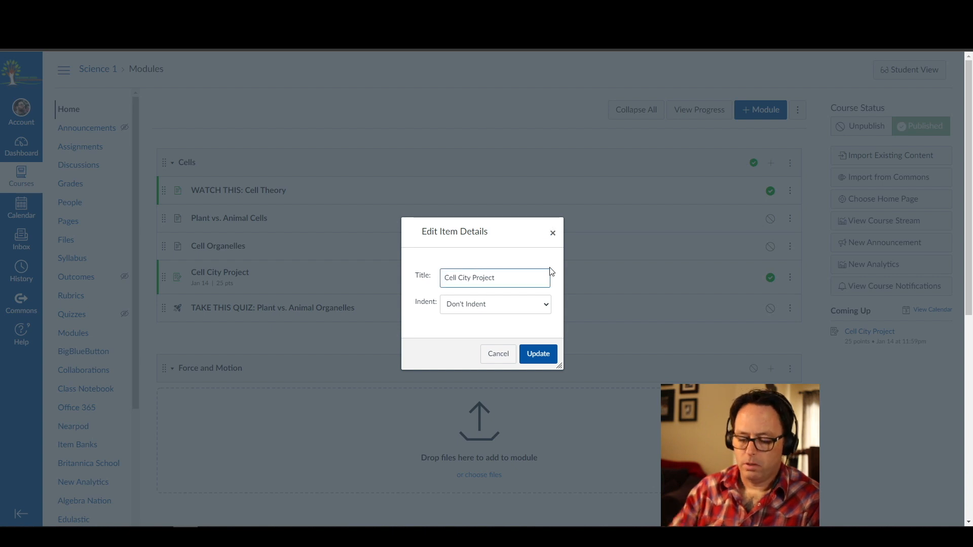
pyautogui.write('DO THIS:')
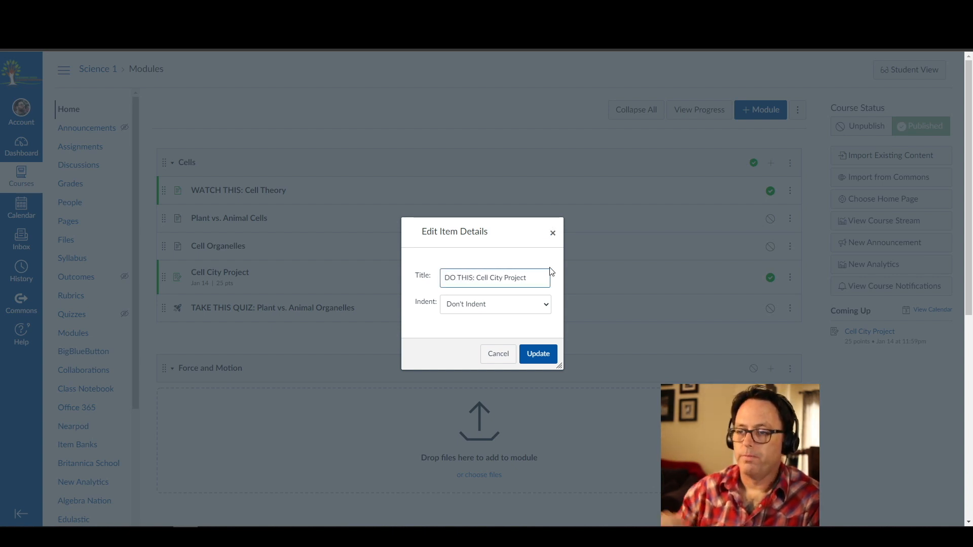
pyautogui.click(549, 354)
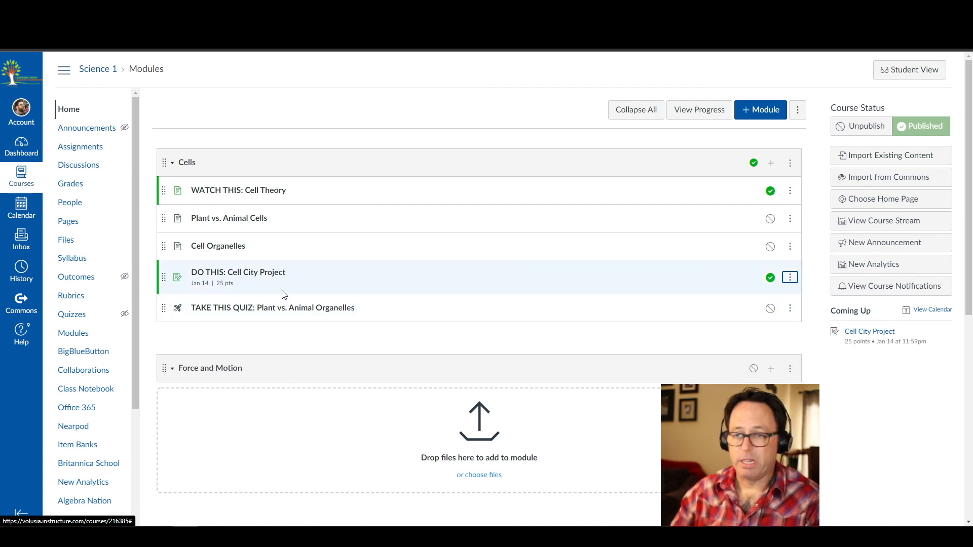
# - Open the "TAKE THIS QUIZ: Plant vs. Animal Organelles" quiz from the Cells module and set its points to 25
pyautogui.click(637, 317)
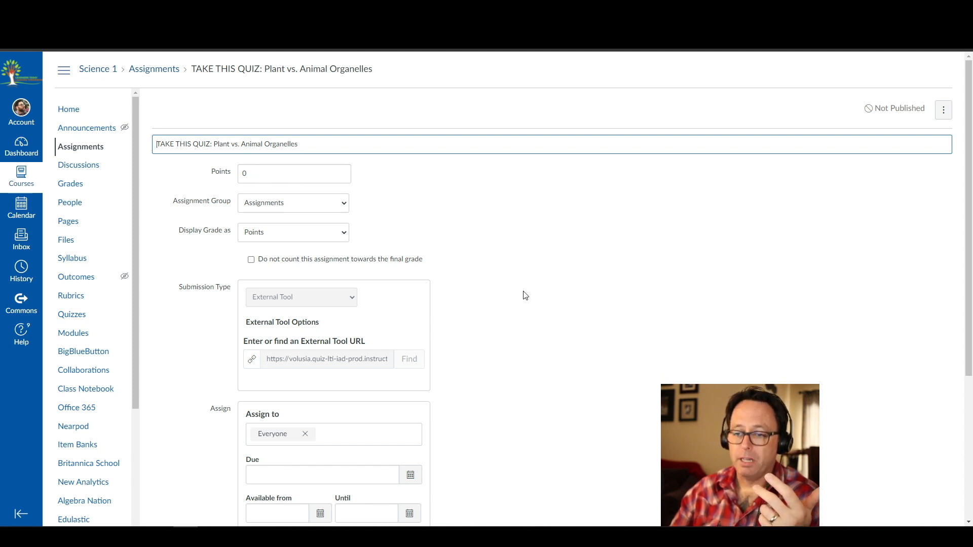
pyautogui.scroll(-4, 522, 293)
pyautogui.scroll(4, 521, 293)
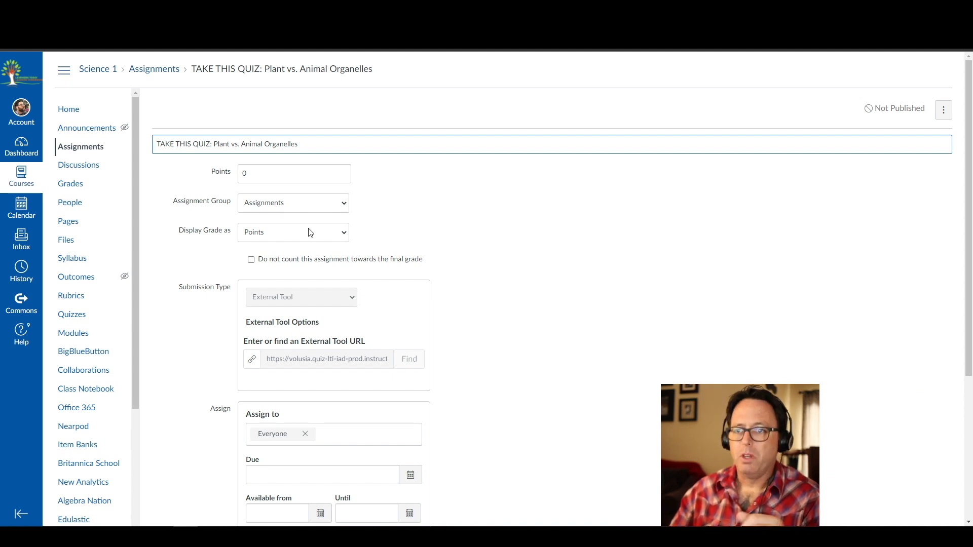
pyautogui.click(282, 171)
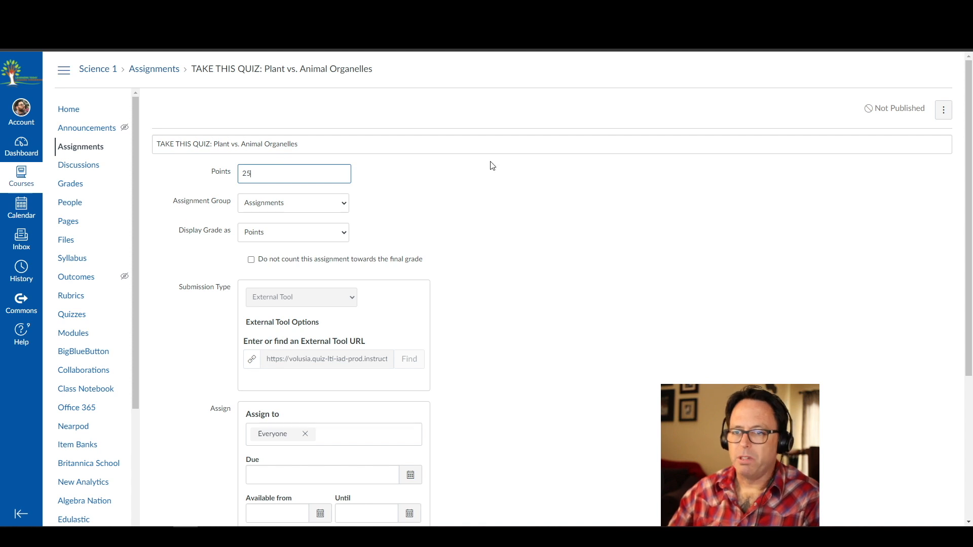
pyautogui.click(500, 192)
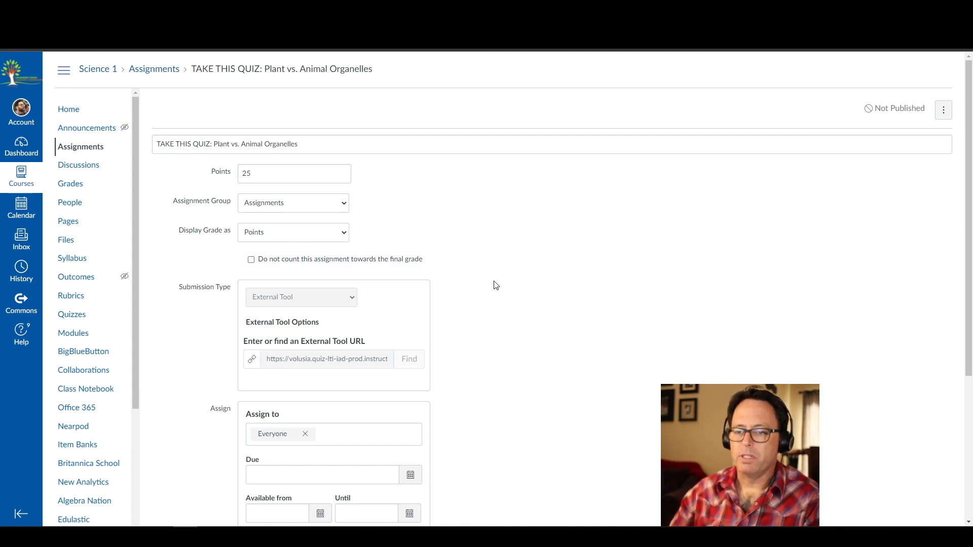
# - Set the quiz's due date to January 21, 2022, at 11:59 PM
pyautogui.scroll(-2, 494, 283)
pyautogui.click(410, 357)
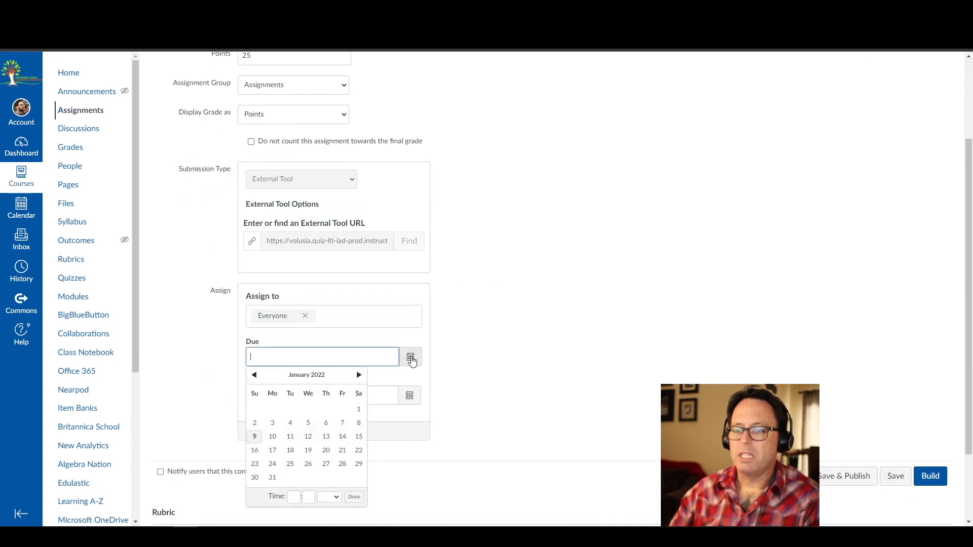
pyautogui.click(342, 450)
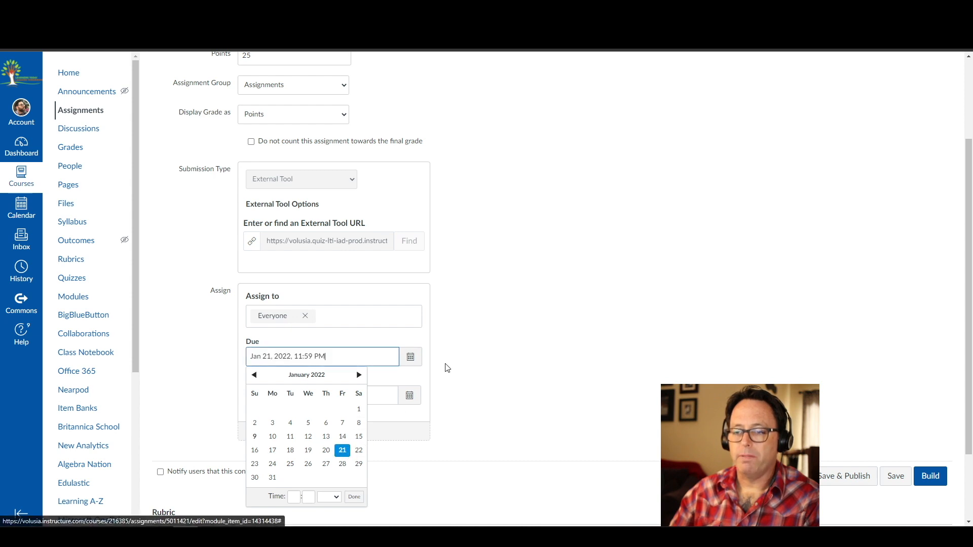
pyautogui.click(447, 399)
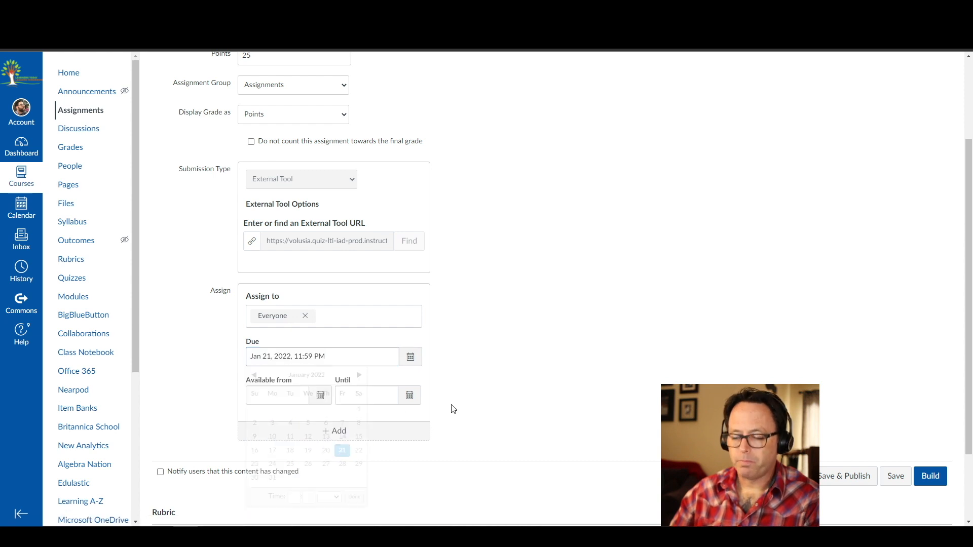
# - Make the quiz available from January 21, 2022, until January 25, 2022, at 11:59 PM, and save and publish it
pyautogui.click(319, 398)
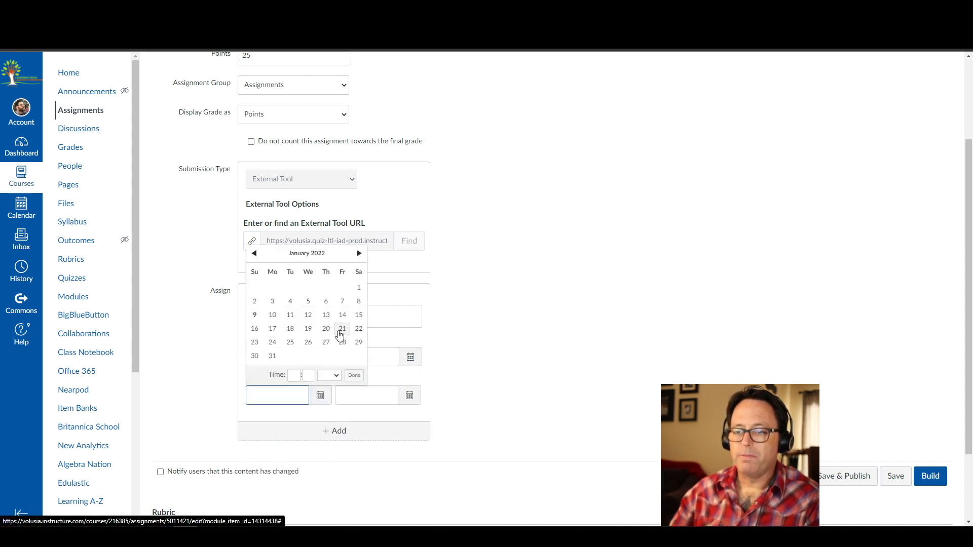
pyautogui.click(342, 329)
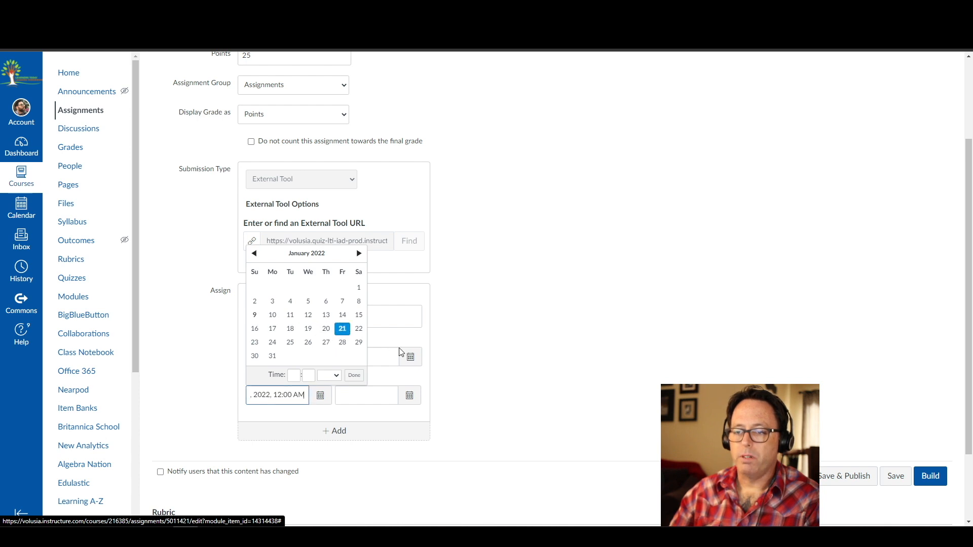
pyautogui.click(412, 399)
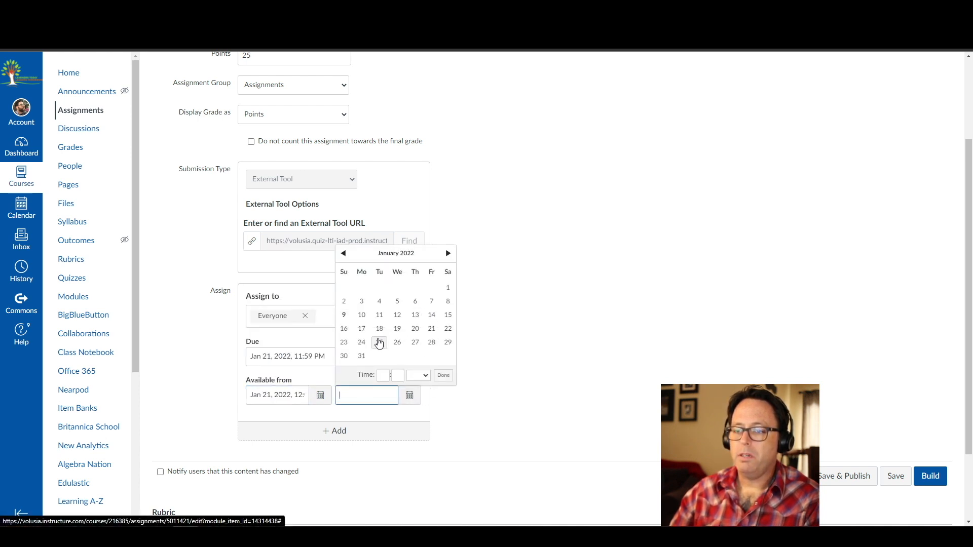
pyautogui.click(364, 345)
pyautogui.click(379, 342)
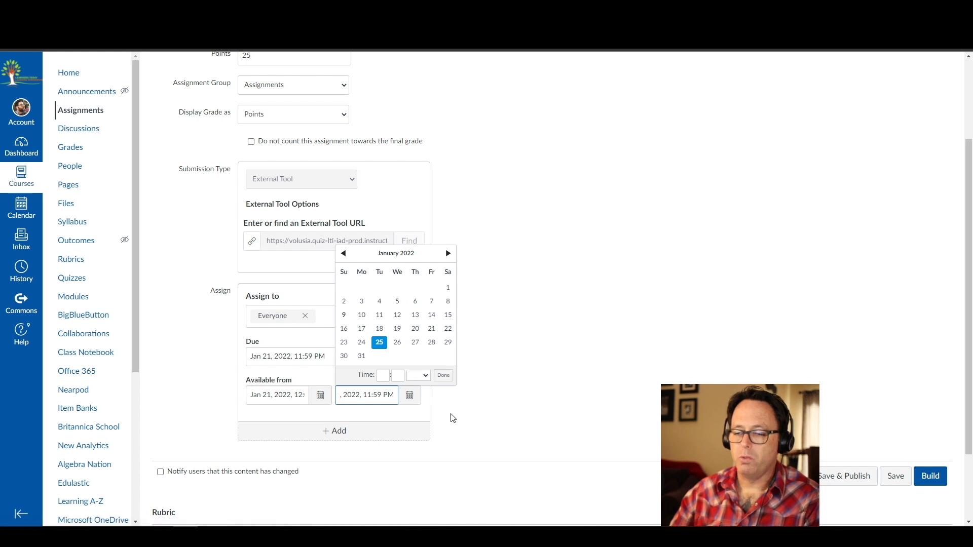
pyautogui.click(443, 375)
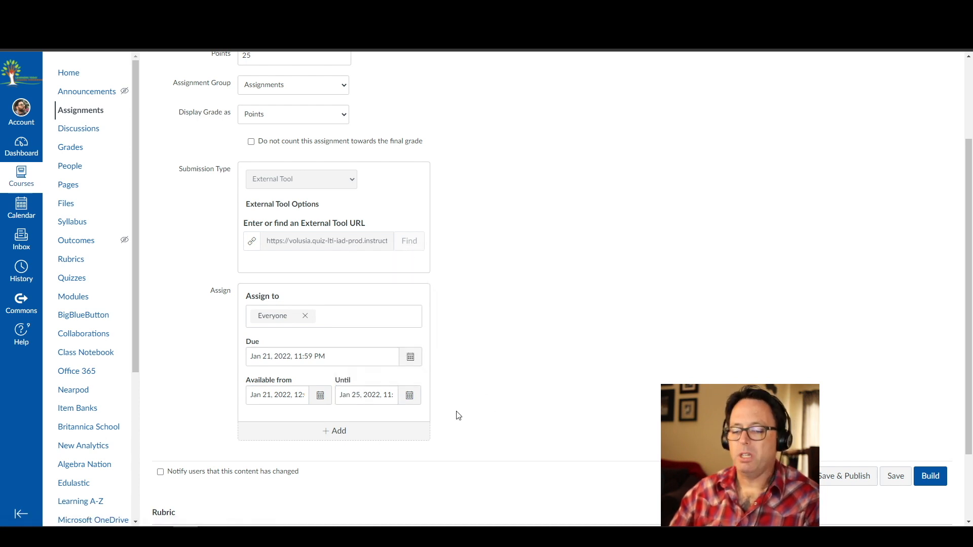
pyautogui.click(835, 480)
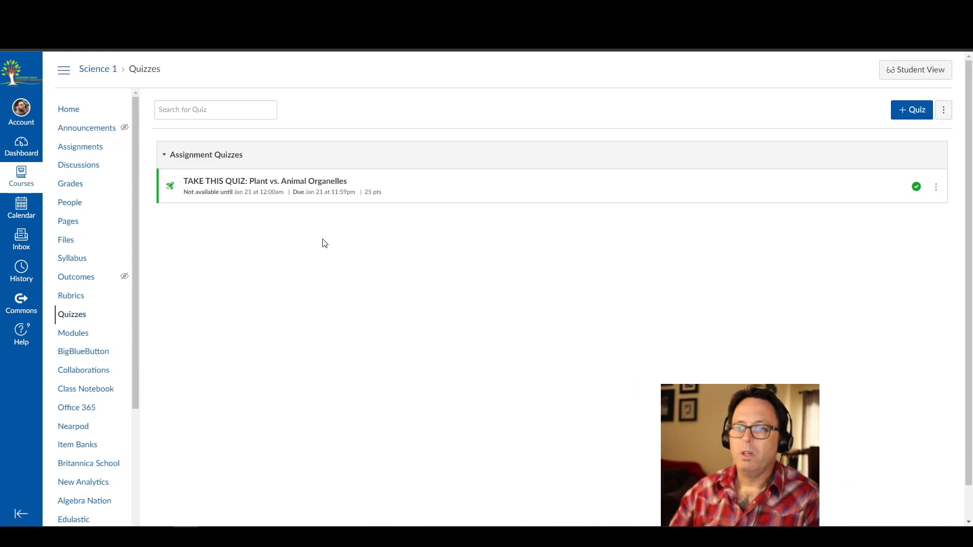
# - Reopen the Plant vs. Animal Organelles quiz from the quiz list and enter its question builder
pyautogui.click(330, 182)
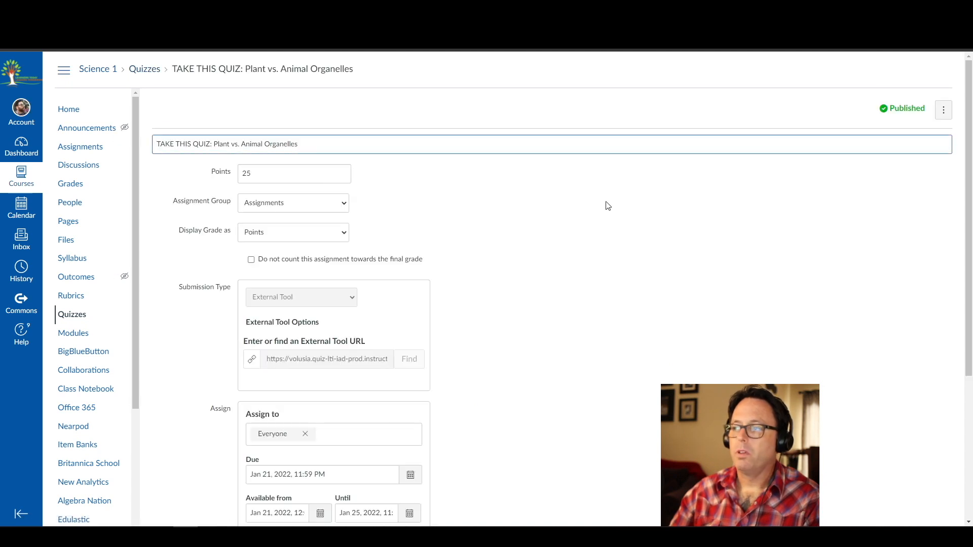
pyautogui.scroll(-4, 501, 242)
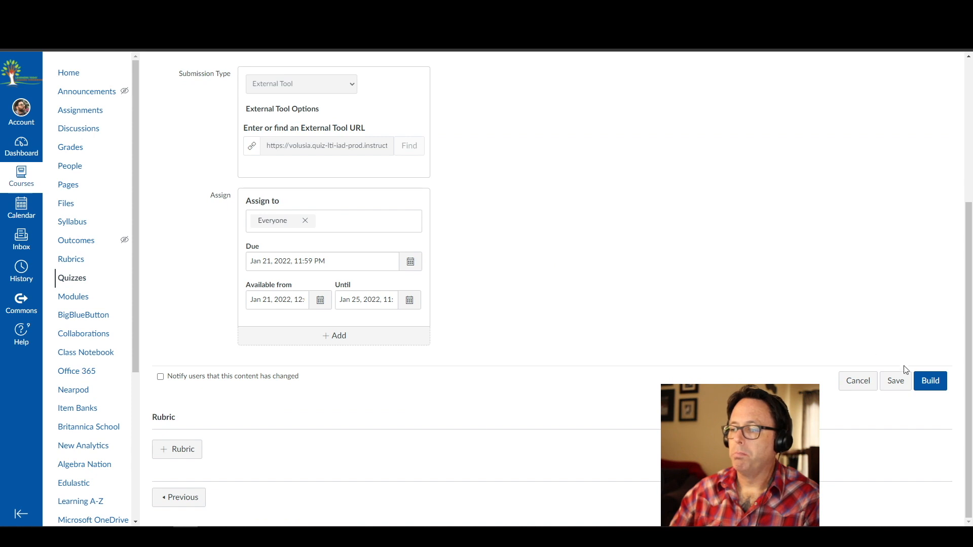
pyautogui.click(930, 380)
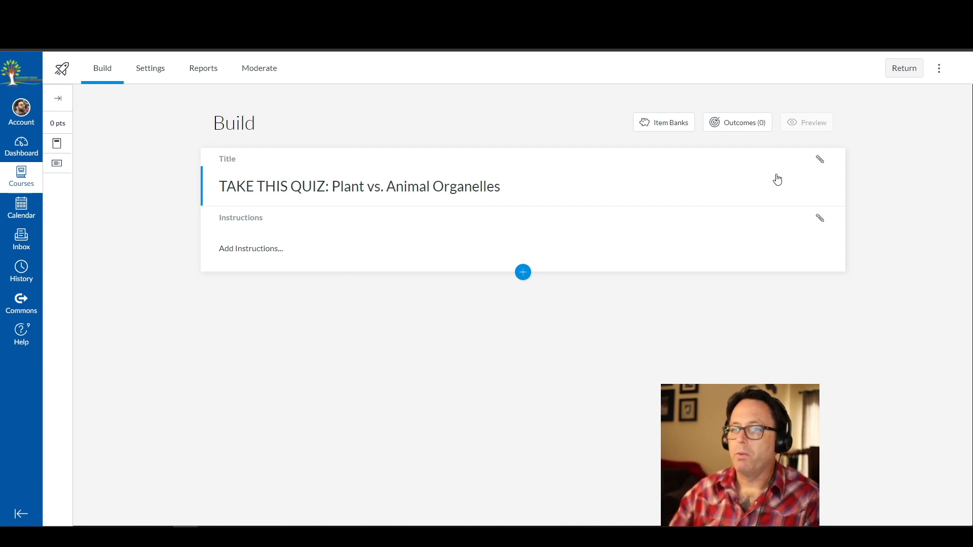
# - Add the instructions "Answer the following questions..." to the quiz
pyautogui.click(819, 220)
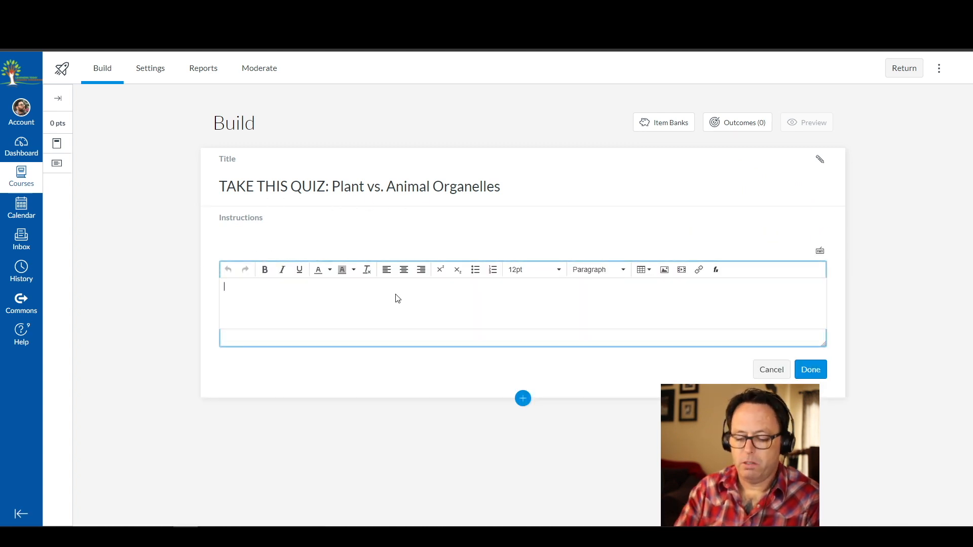
pyautogui.write('aNS')
pyautogui.press('BackSpace')
pyautogui.press('BackSpace')
pyautogui.press('BackSpace')
pyautogui.write('An')
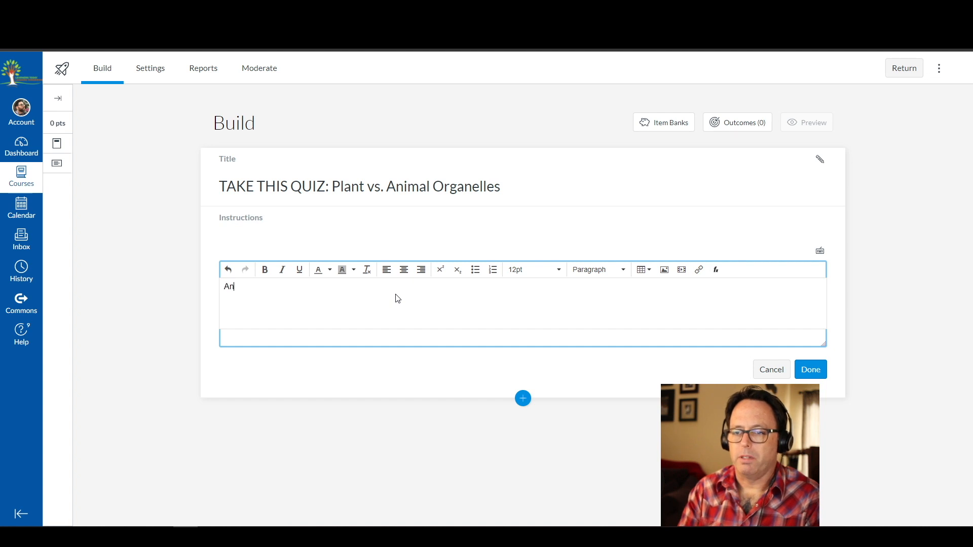
pyautogui.write('swer the following ques')
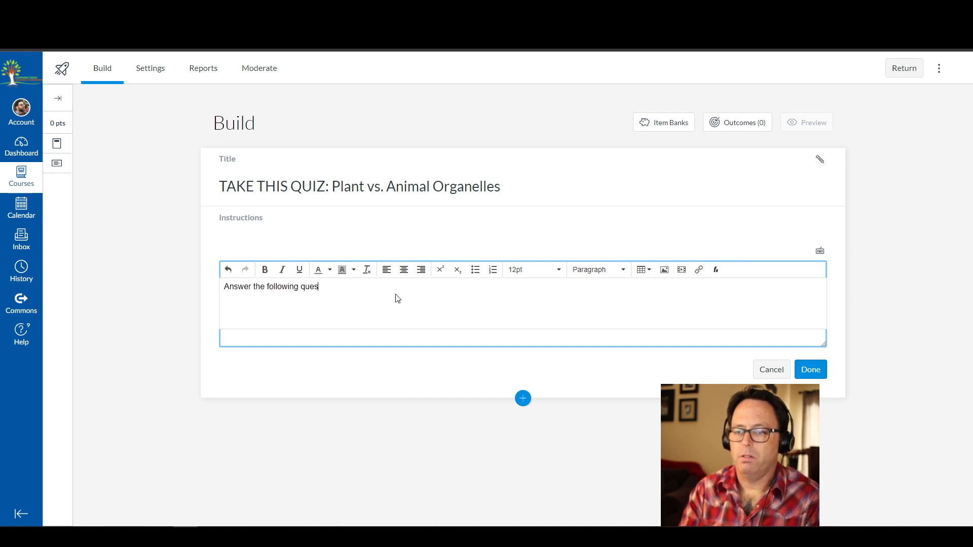
pyautogui.write('tions...')
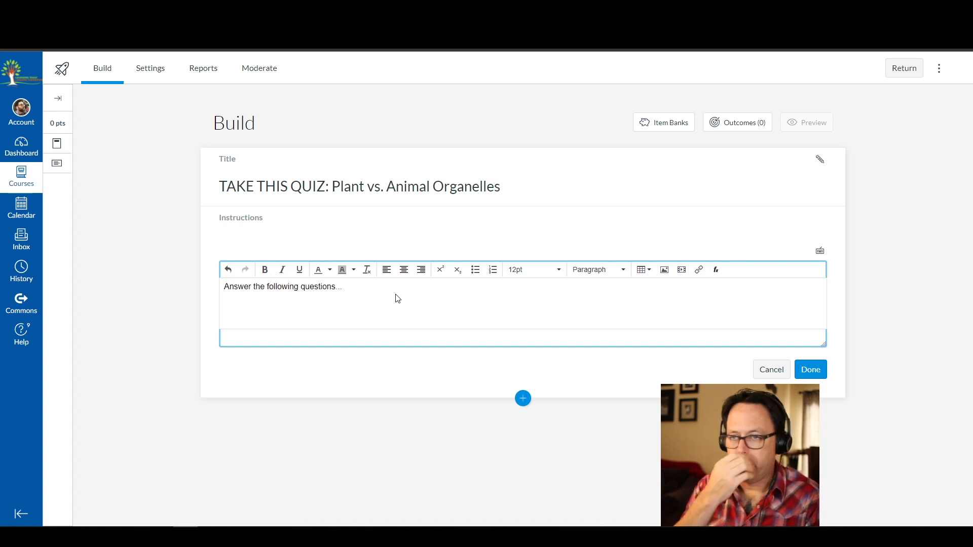
pyautogui.click(821, 368)
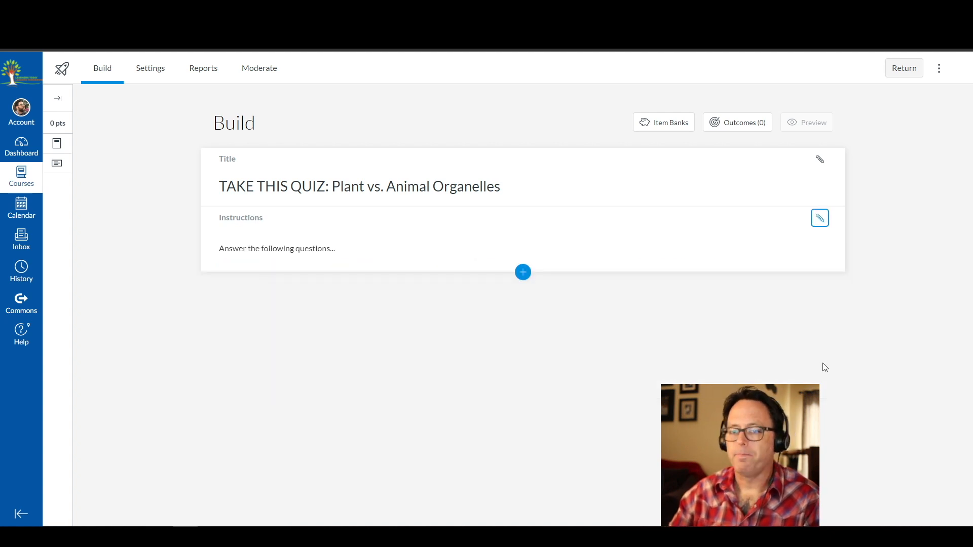
# - Insert a multiple choice question with the stem "Which of the following organelles is ONLY found in plant cells?"
pyautogui.click(523, 273)
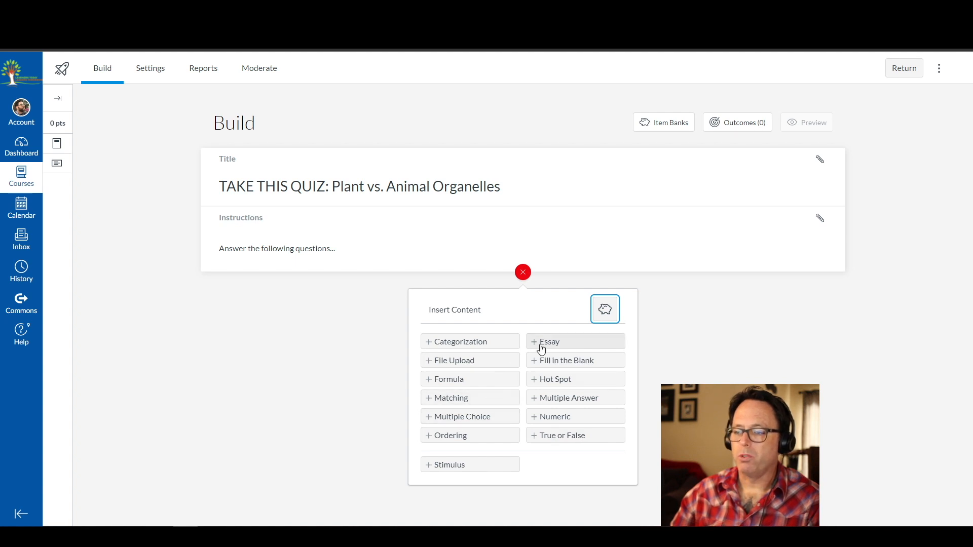
pyautogui.click(488, 420)
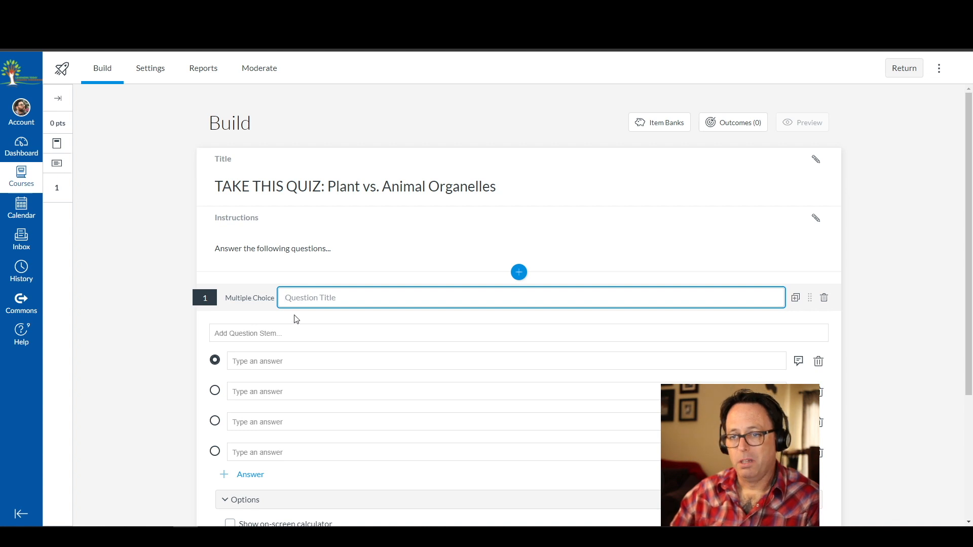
pyautogui.click(298, 339)
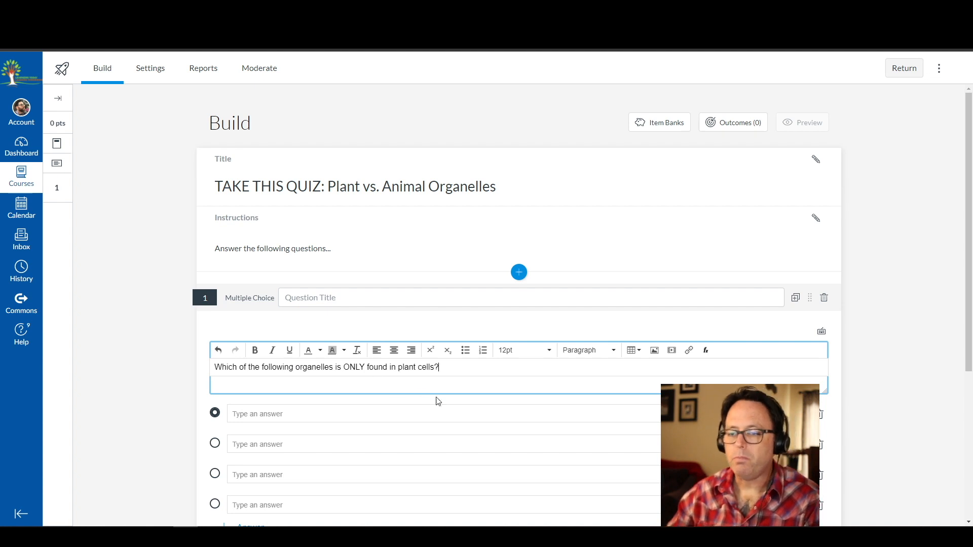
# - Make "ONLY" bold and underlined and "plant cells" bold in the question stem
pyautogui.doubleClick(352, 367)
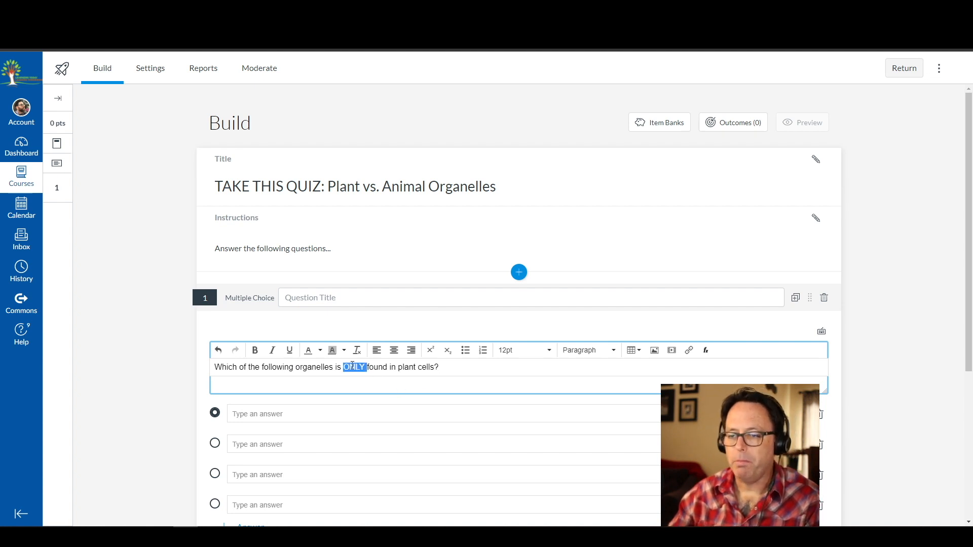
pyautogui.click(255, 355)
pyautogui.click(291, 353)
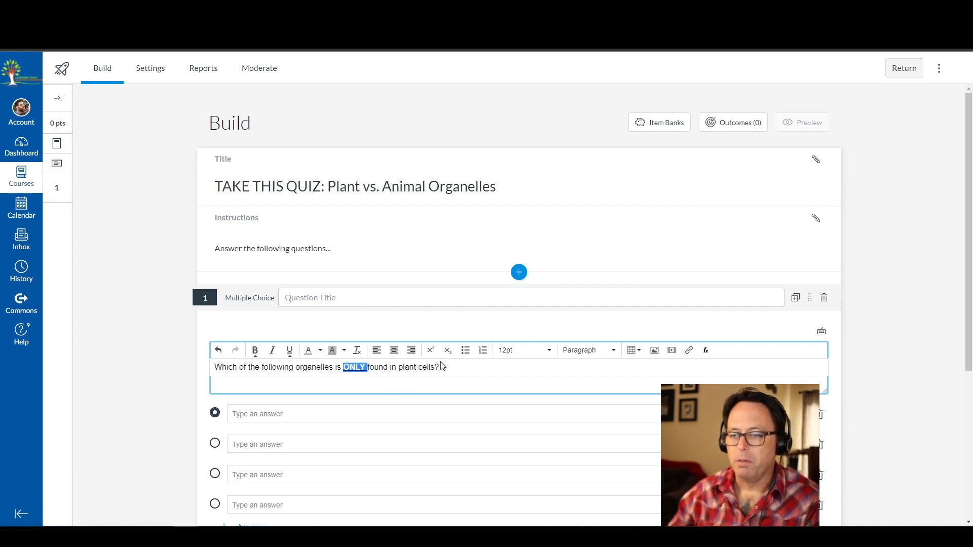
pyautogui.moveTo(399, 367); pyautogui.dragTo(434, 367)
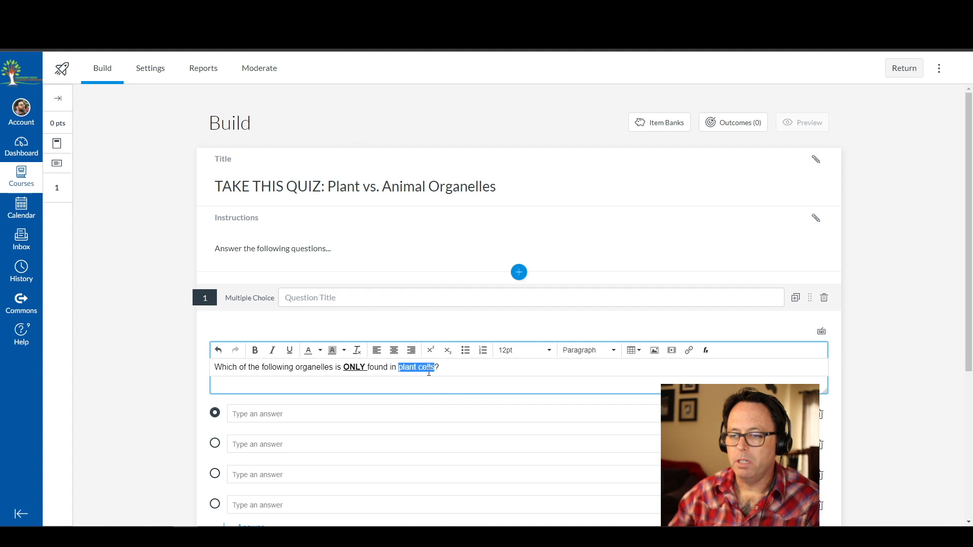
pyautogui.click(259, 353)
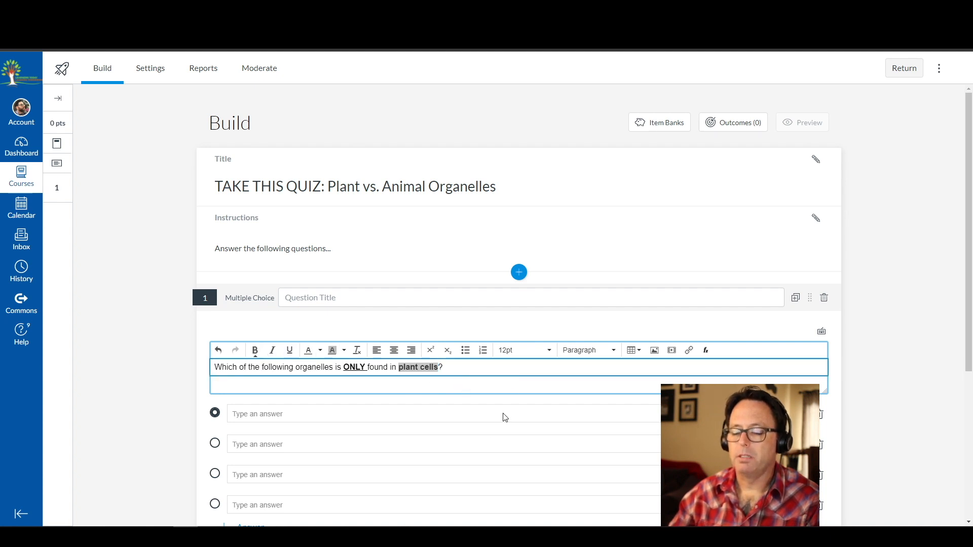
# - Enter "Cell membrane" as the second answer choice, leaving the first choice blank
pyautogui.click(284, 420)
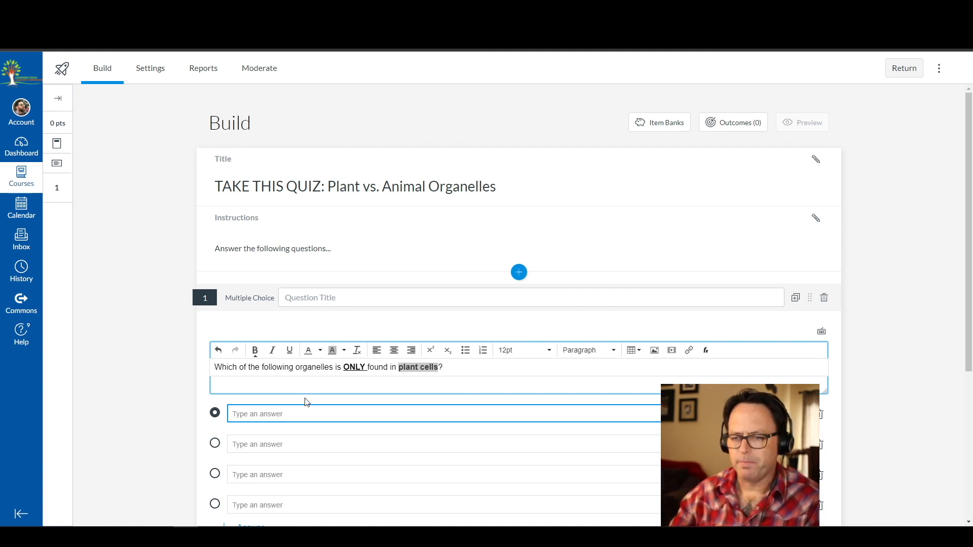
pyautogui.scroll(-2, 274, 330)
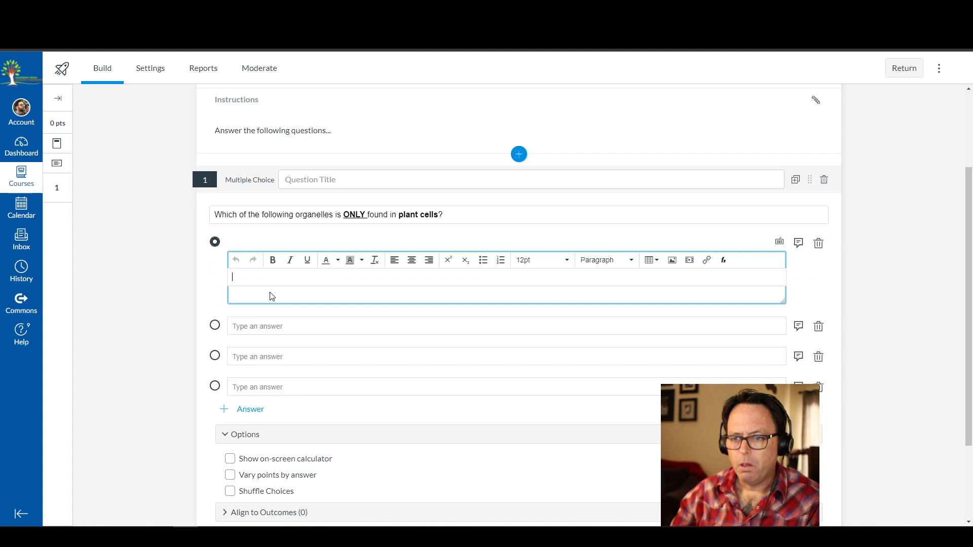
pyautogui.click(269, 326)
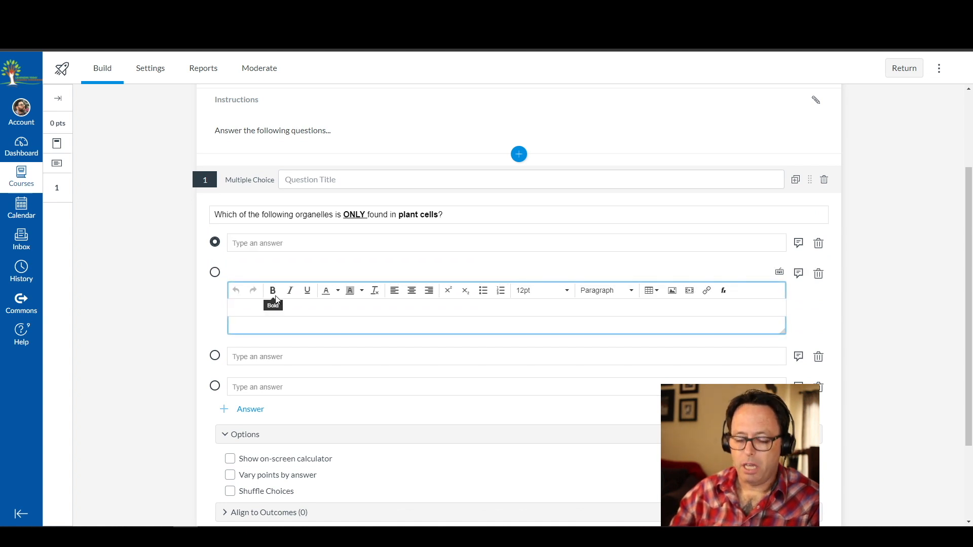
pyautogui.write('Cell m')
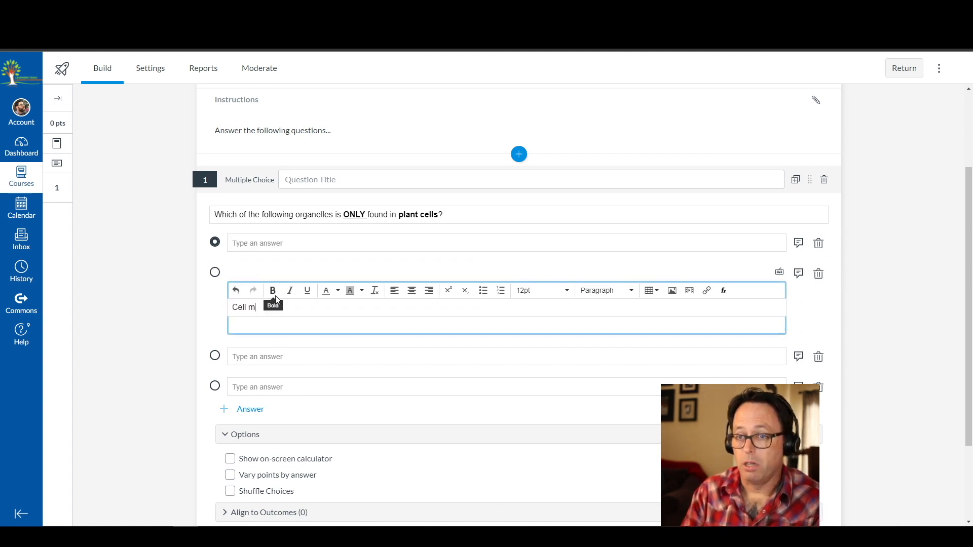
pyautogui.write('embrane')
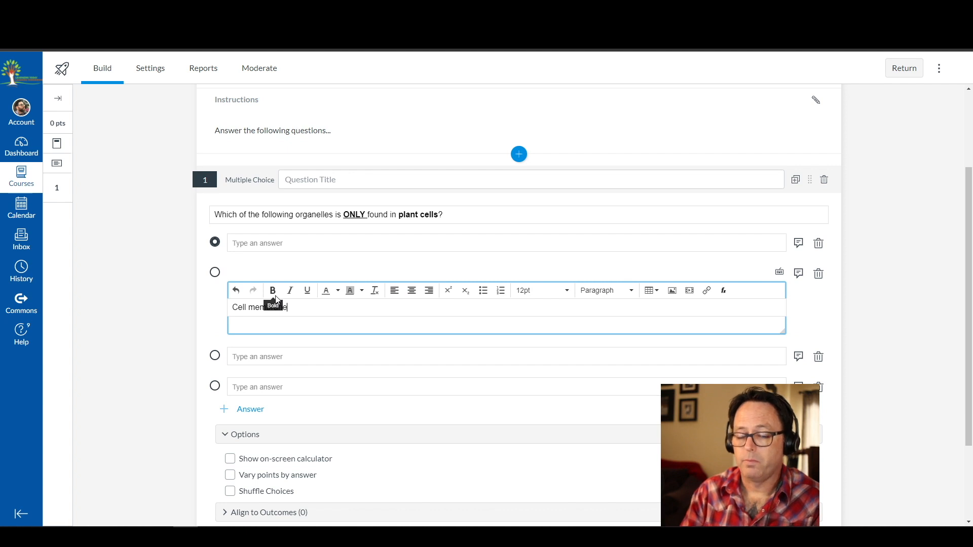
# - Enter "Vacuole" as the third answer choice of the multiple choice question
pyautogui.click(256, 361)
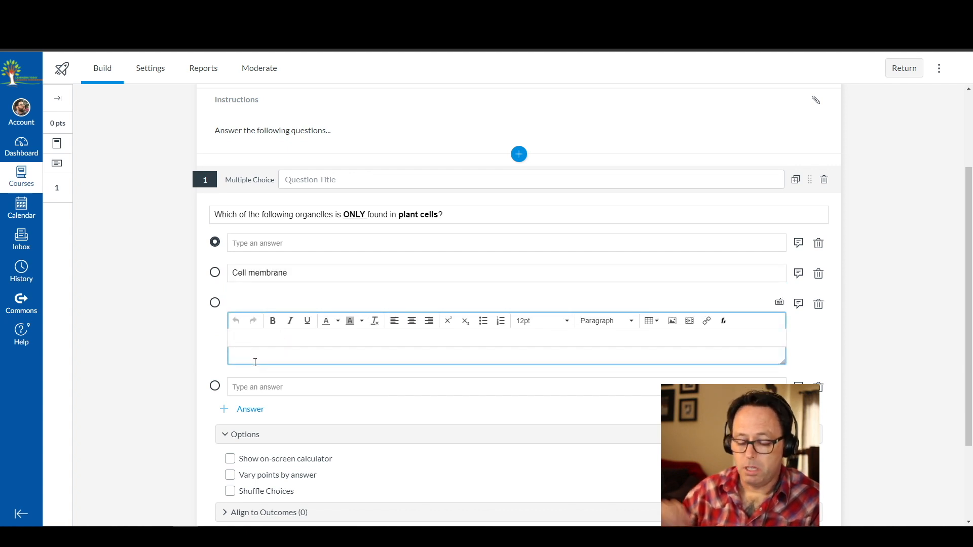
pyautogui.write('Vacou')
pyautogui.press('BackSpace')
pyautogui.press('BackSpace')
pyautogui.write('ullo')
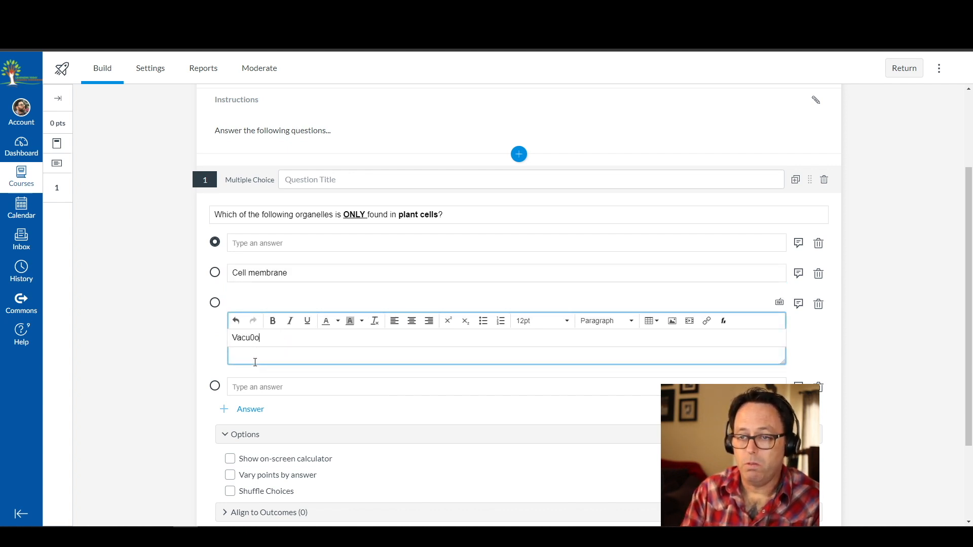
pyautogui.press('BackSpace')
pyautogui.press('BackSpace')
pyautogui.press('BackSpace')
pyautogui.write('ole')
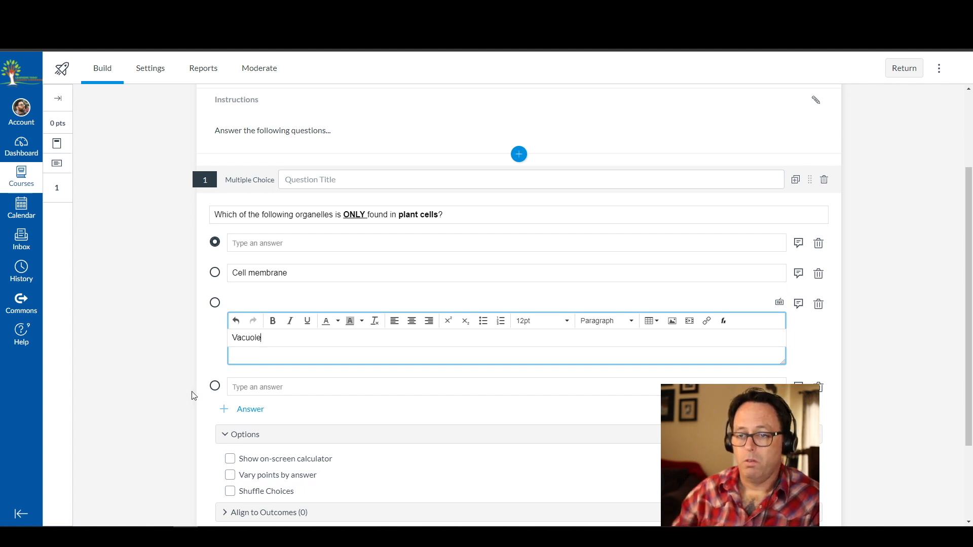
# - Enter "Cell wall" as the fourth answer choice of the multiple choice question
pyautogui.click(240, 387)
pyautogui.write('Cell')
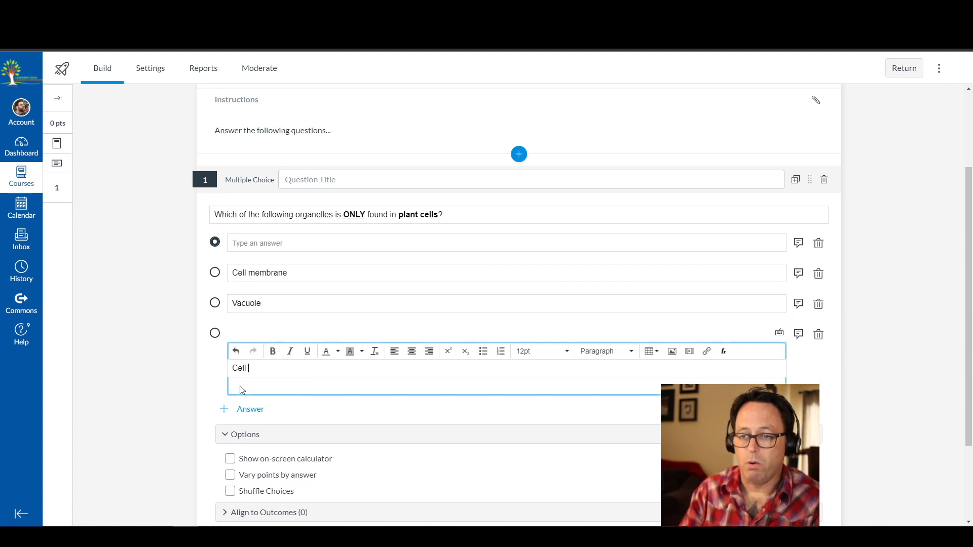
pyautogui.write(' wall')
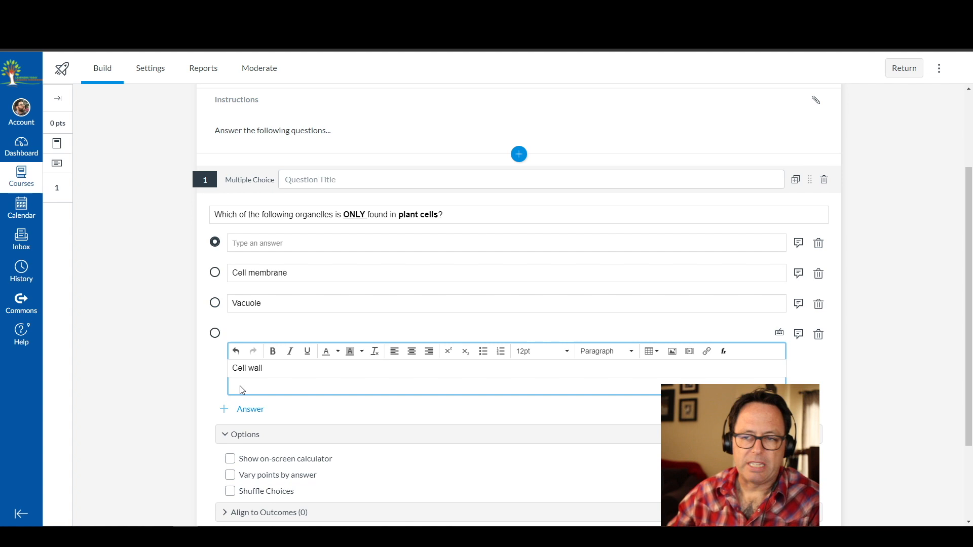
pyautogui.click(174, 351)
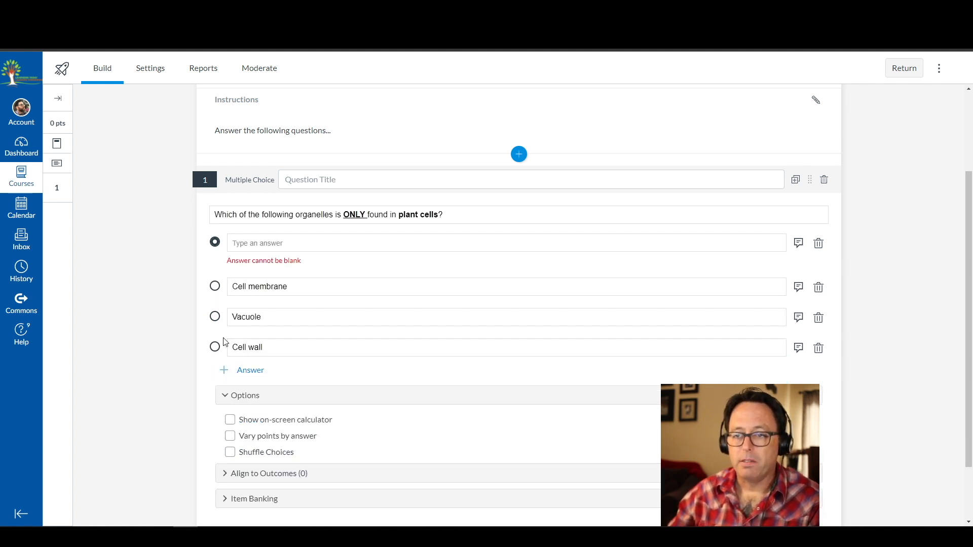
# - Fill the blank first answer choice with "Mitchondria" and close the question editor
pyautogui.click(259, 243)
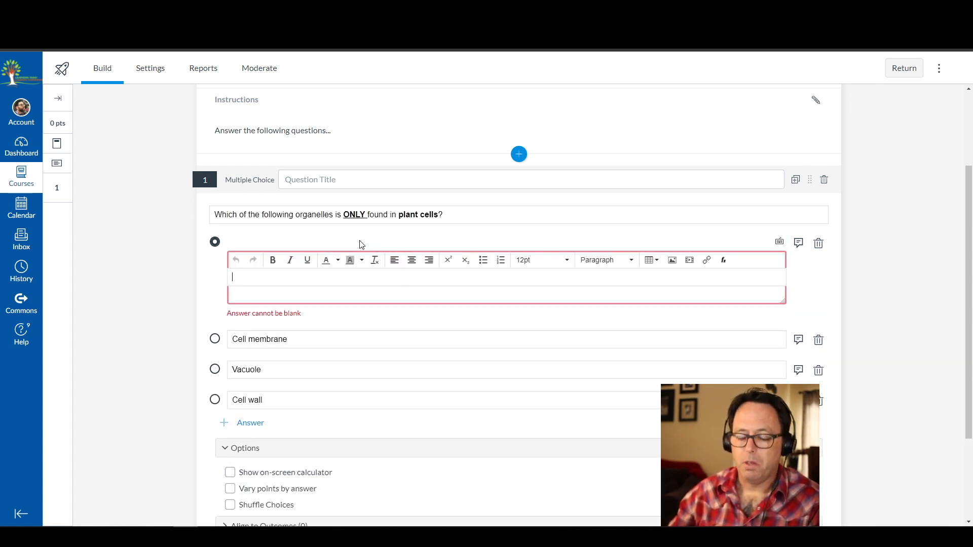
pyautogui.write('Mitcho')
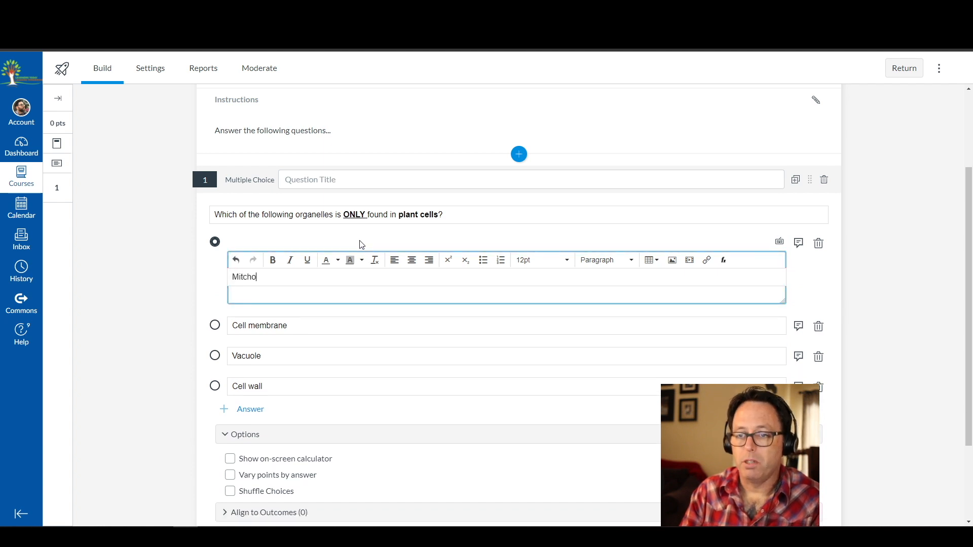
pyautogui.write('ndria')
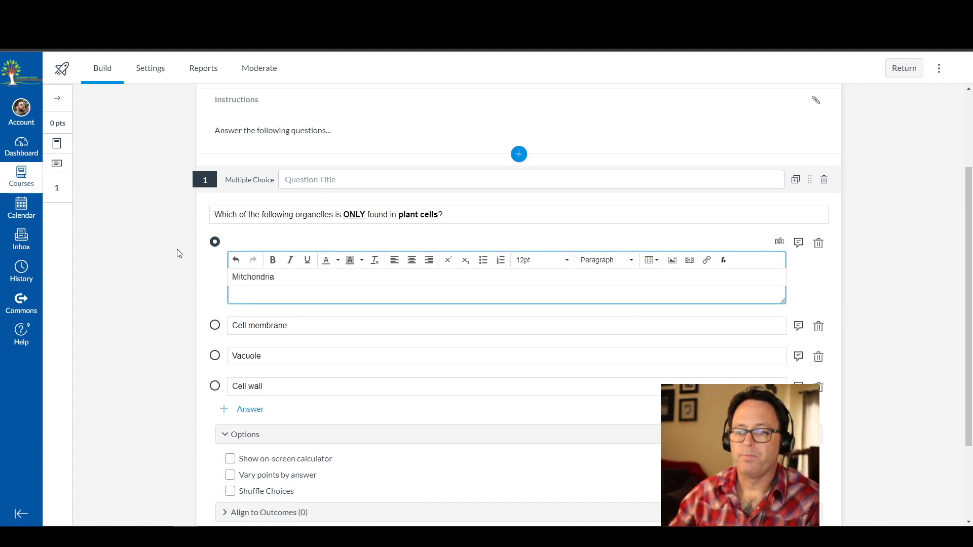
pyautogui.click(126, 297)
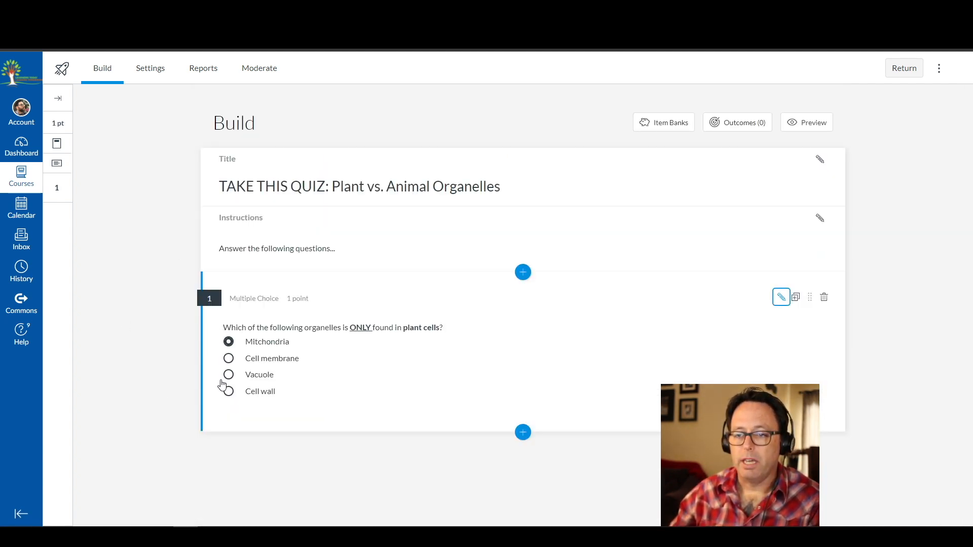
# - Edit the multiple choice question to mark "Cell wall" as the correct answer and shuffle its choices, saving the question
pyautogui.click(781, 297)
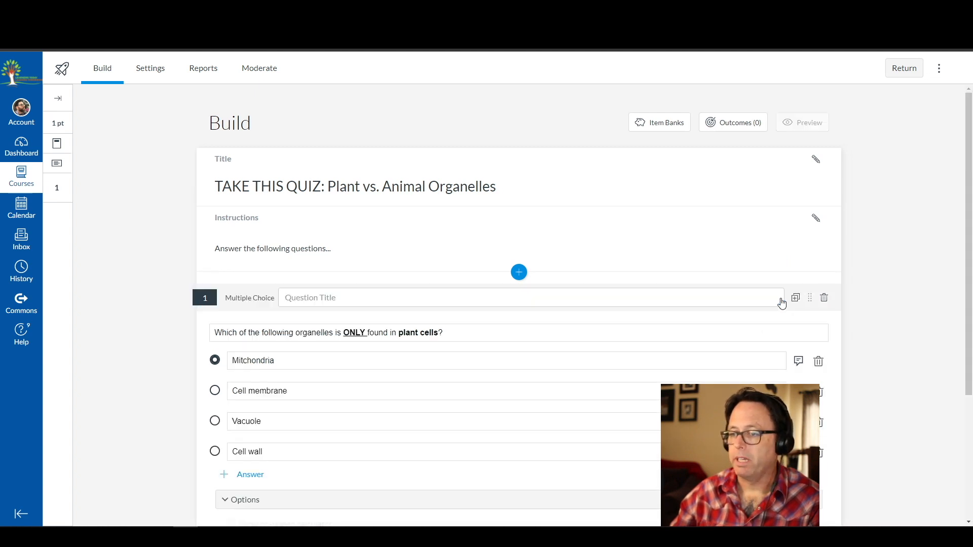
pyautogui.click(216, 450)
pyautogui.scroll(-2, 302, 441)
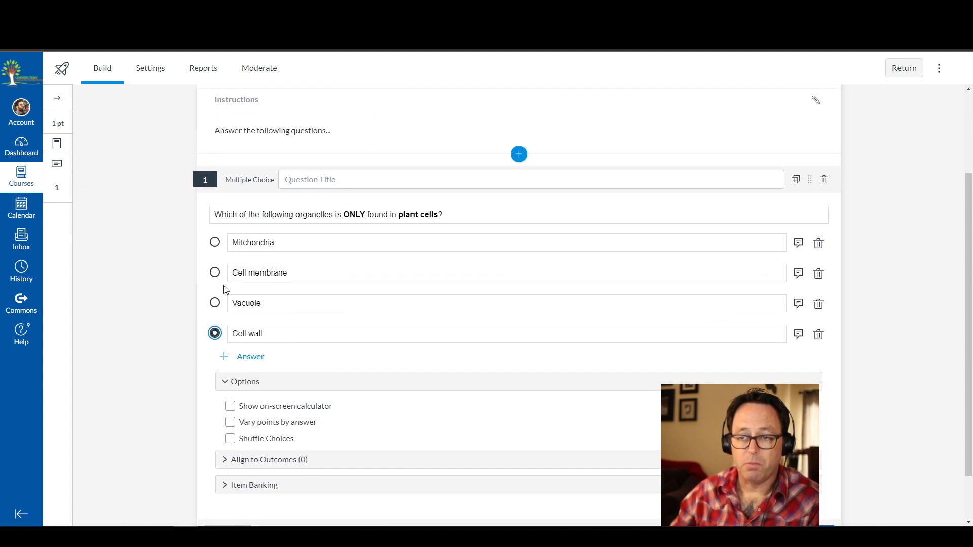
pyautogui.scroll(-2, 402, 315)
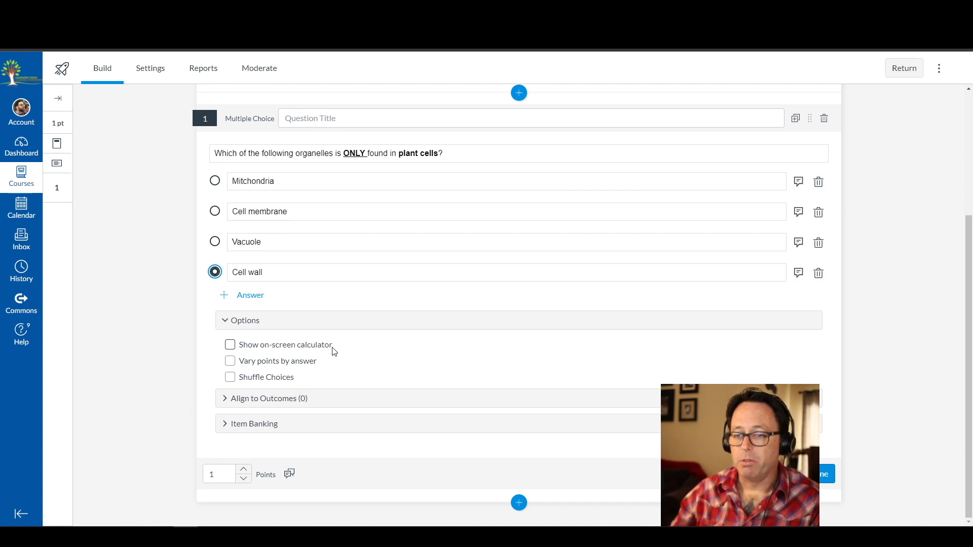
pyautogui.click(285, 379)
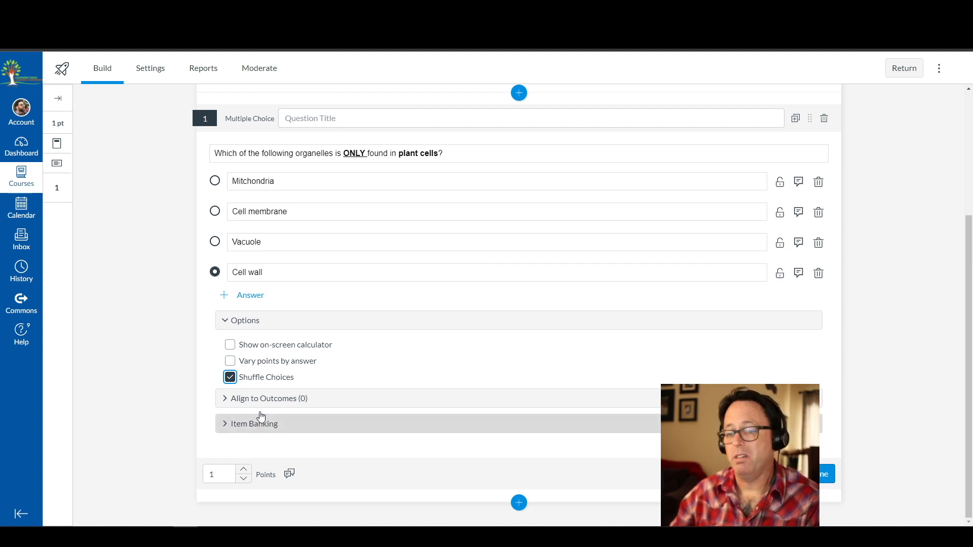
pyautogui.click(828, 476)
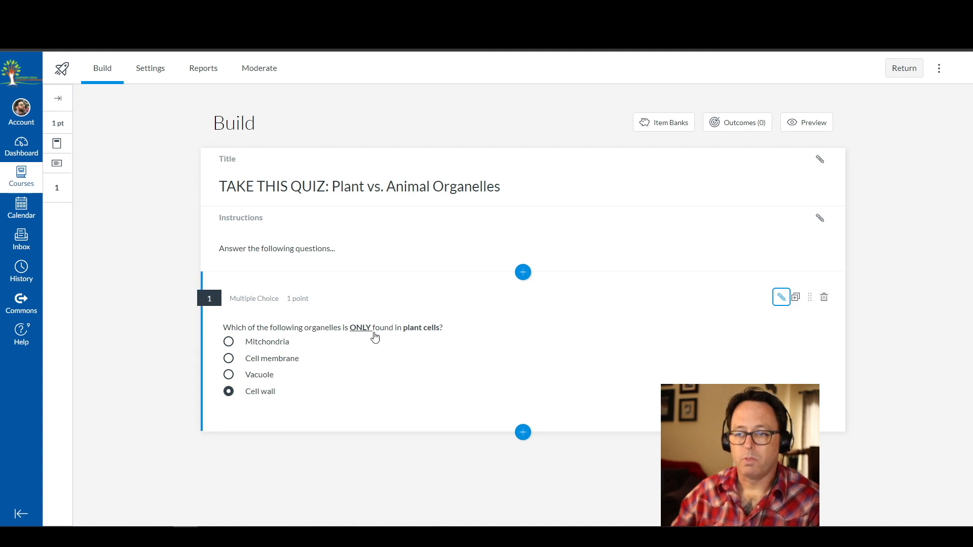
# - Preview the quiz as a student, answering "Cell wall" and opening the submission confirmation, but exit without submitting
pyautogui.click(810, 128)
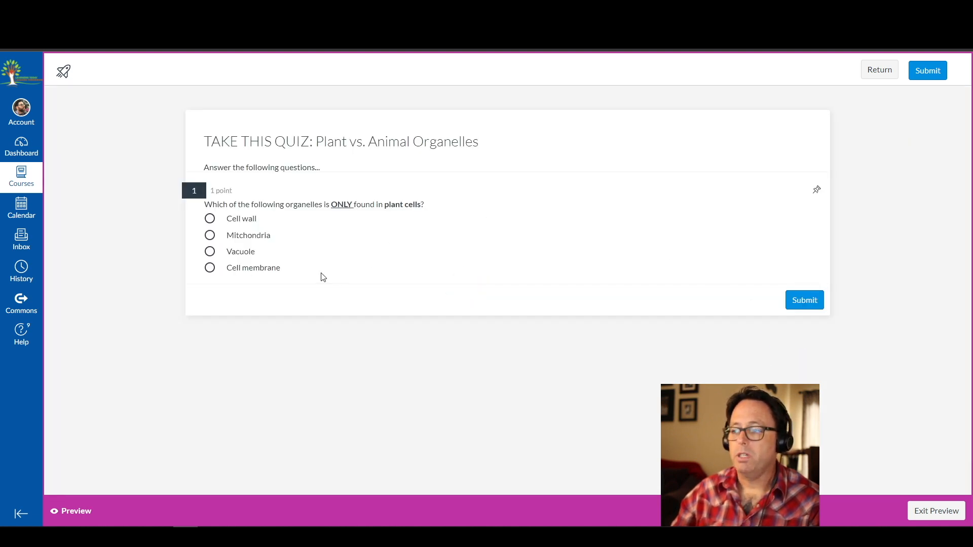
pyautogui.click(209, 219)
pyautogui.click(805, 303)
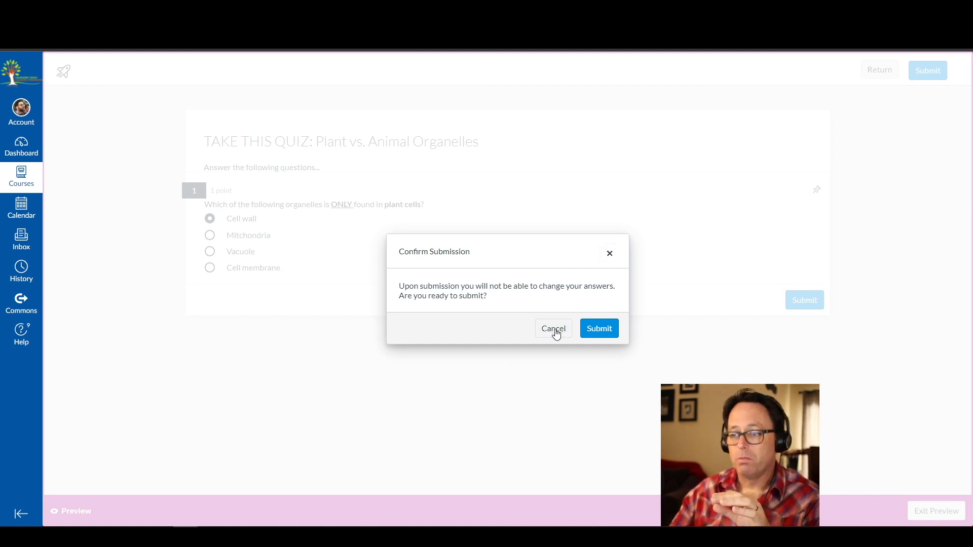
pyautogui.click(553, 329)
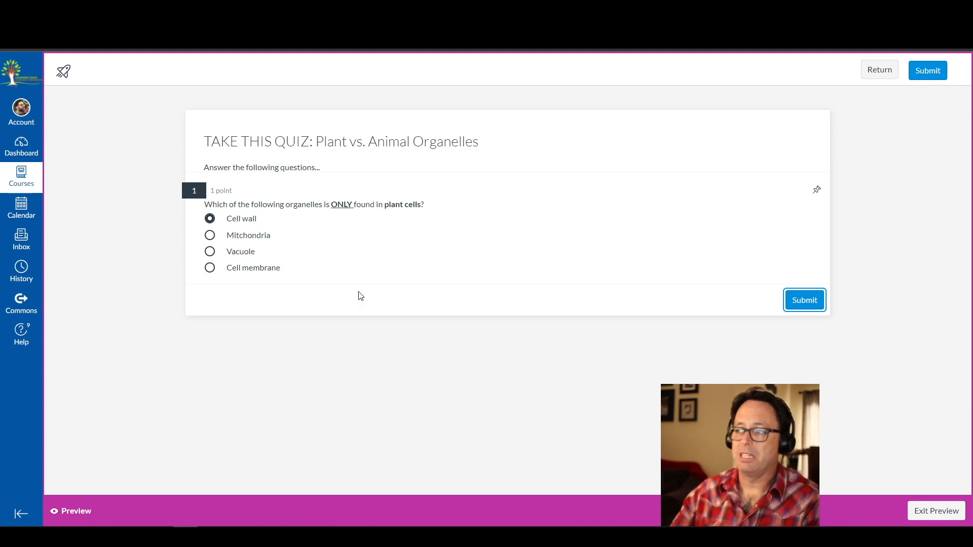
pyautogui.click(931, 511)
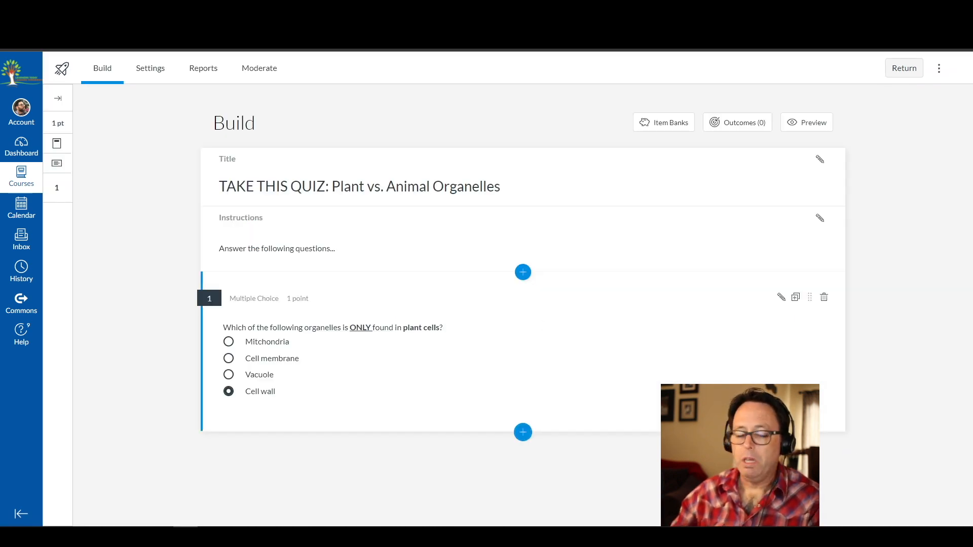
# - Add an essay question after question 1 with the prompt "Why do plant and animal cells have similar organelles, yet some that are different?" and save it
pyautogui.click(523, 432)
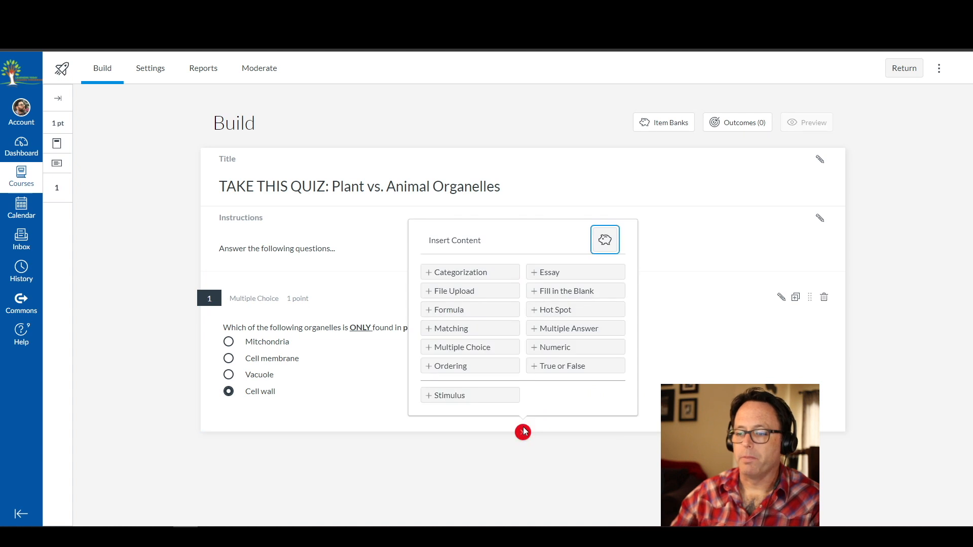
pyautogui.click(544, 276)
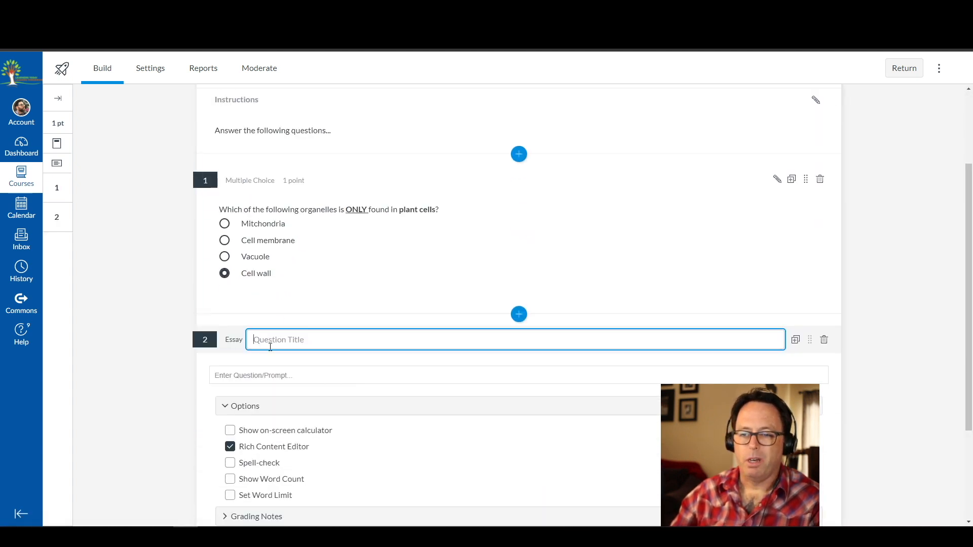
pyautogui.click(260, 375)
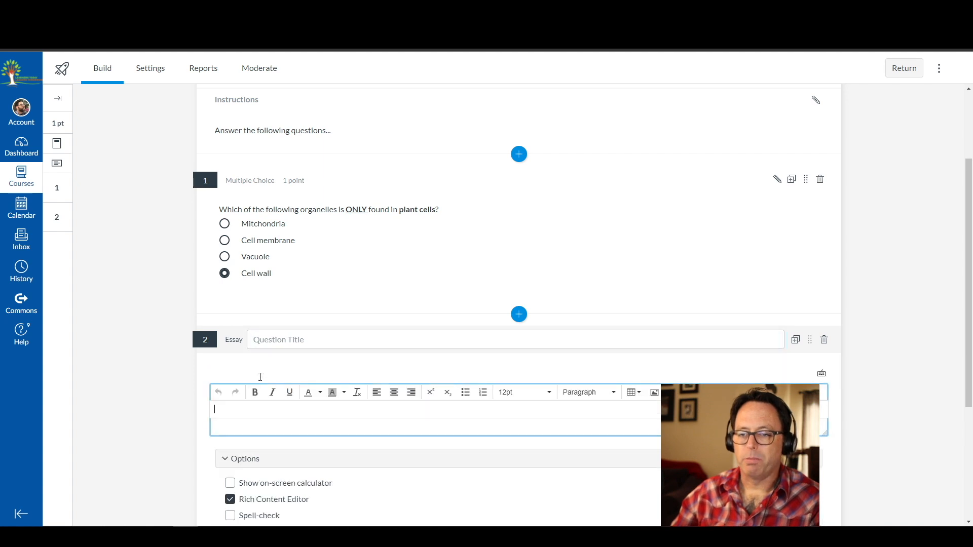
pyautogui.write('H')
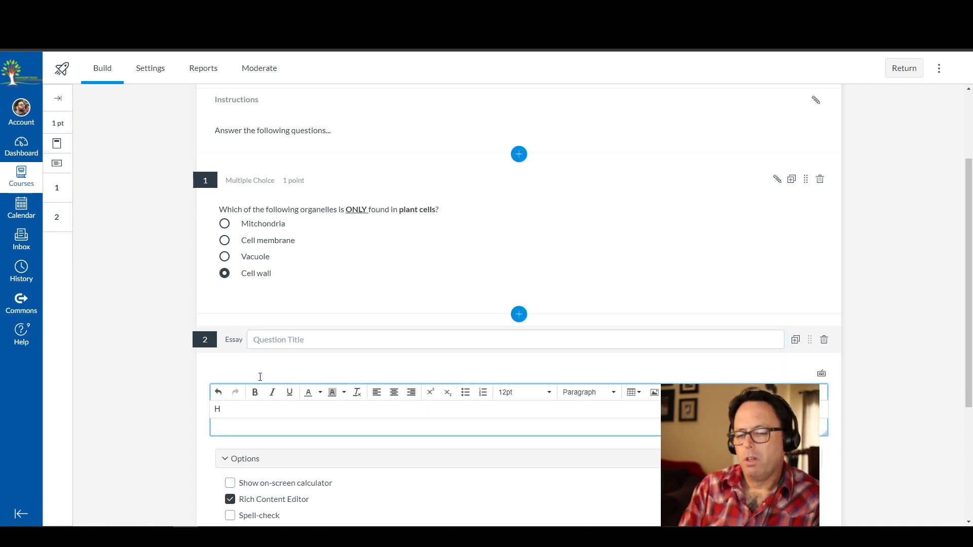
pyautogui.write('Why d')
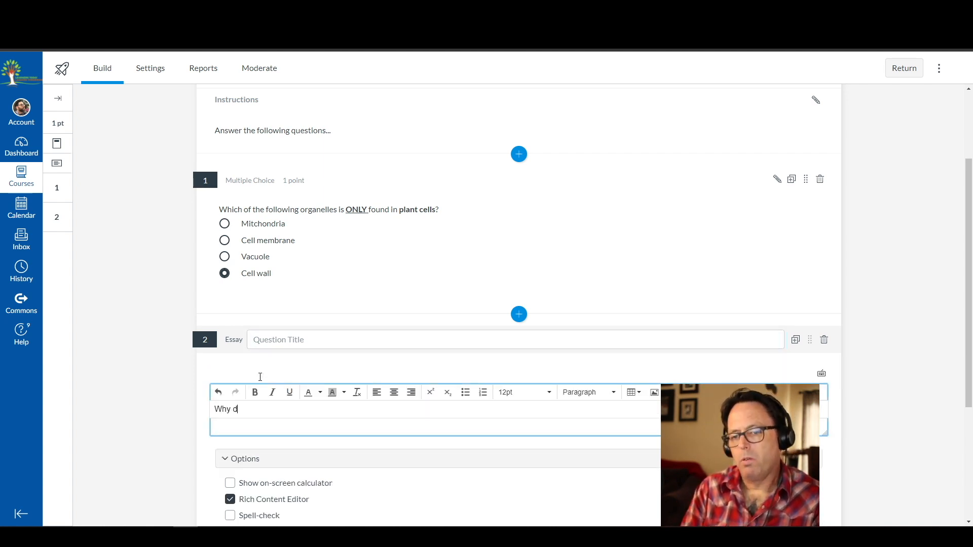
pyautogui.write('o plant and animal')
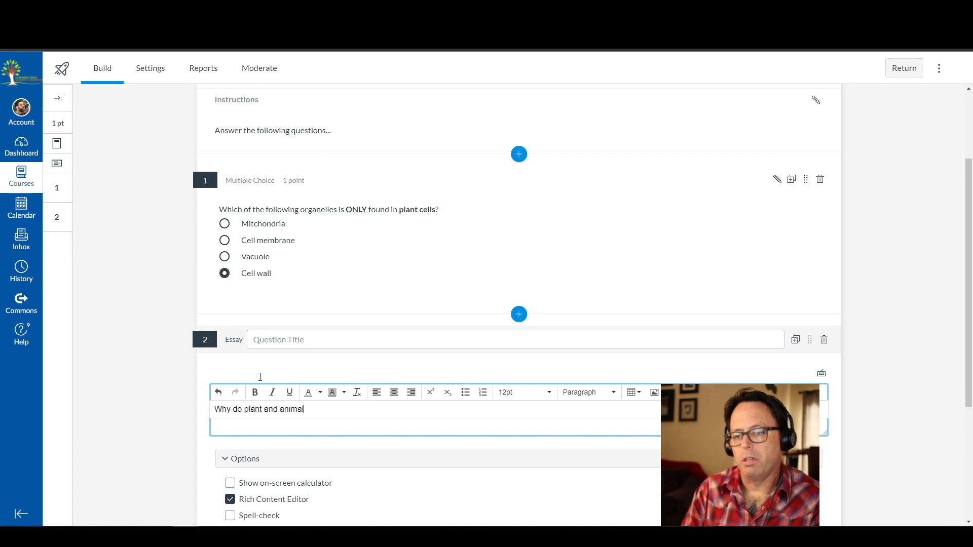
pyautogui.write(' cells have ')
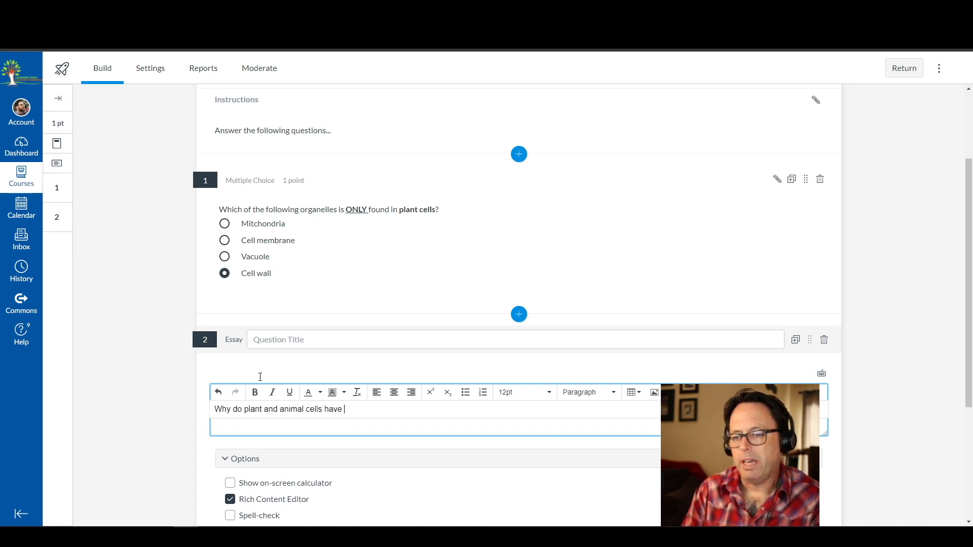
pyautogui.write('similar organ')
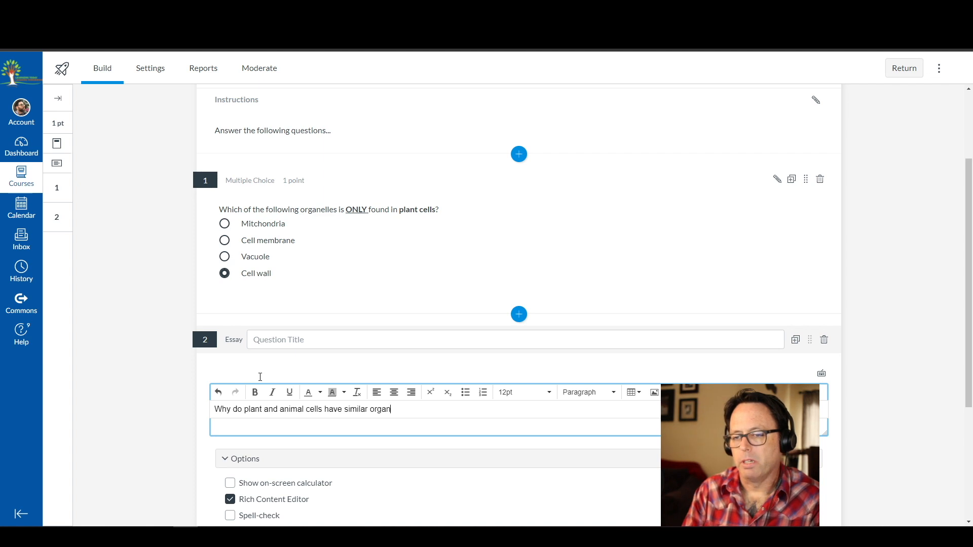
pyautogui.write('elles, yet some th')
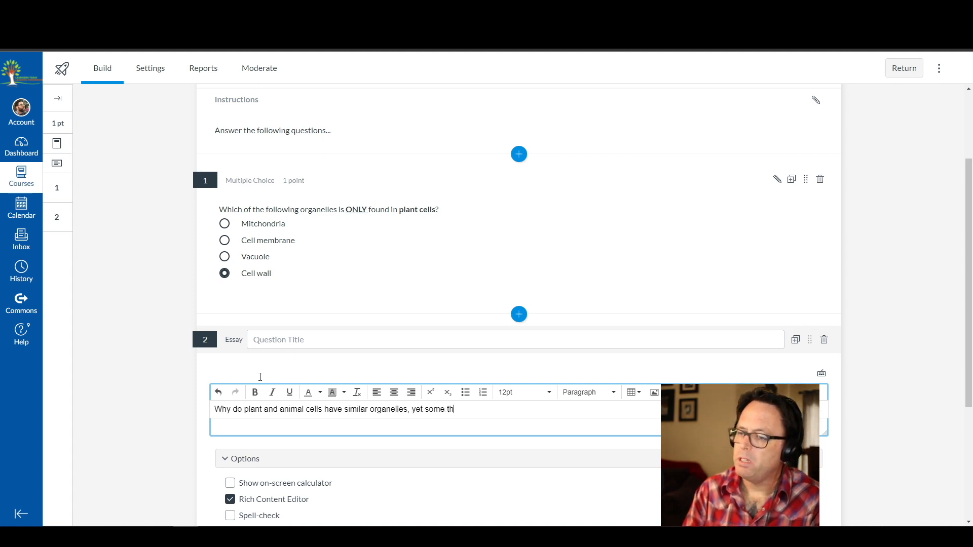
pyautogui.write('at are differen')
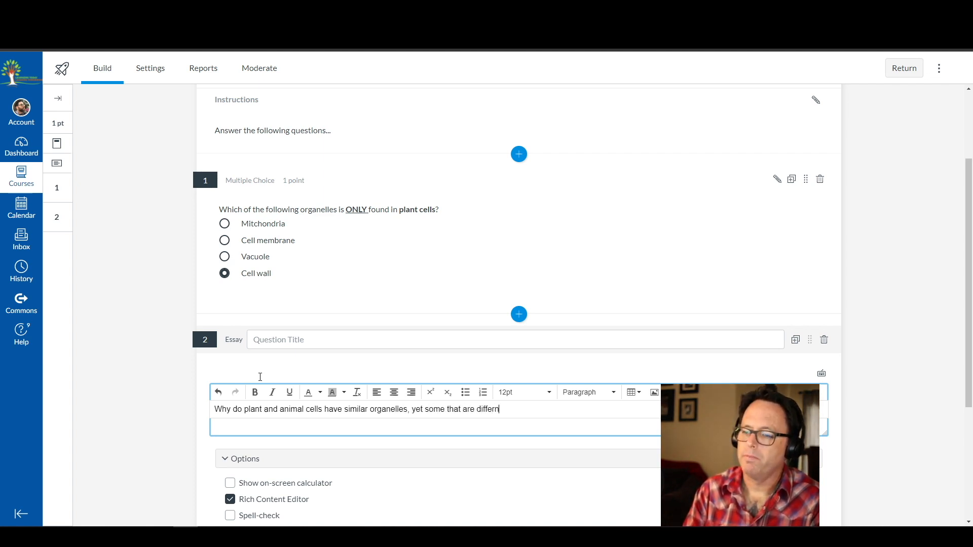
pyautogui.write('t?')
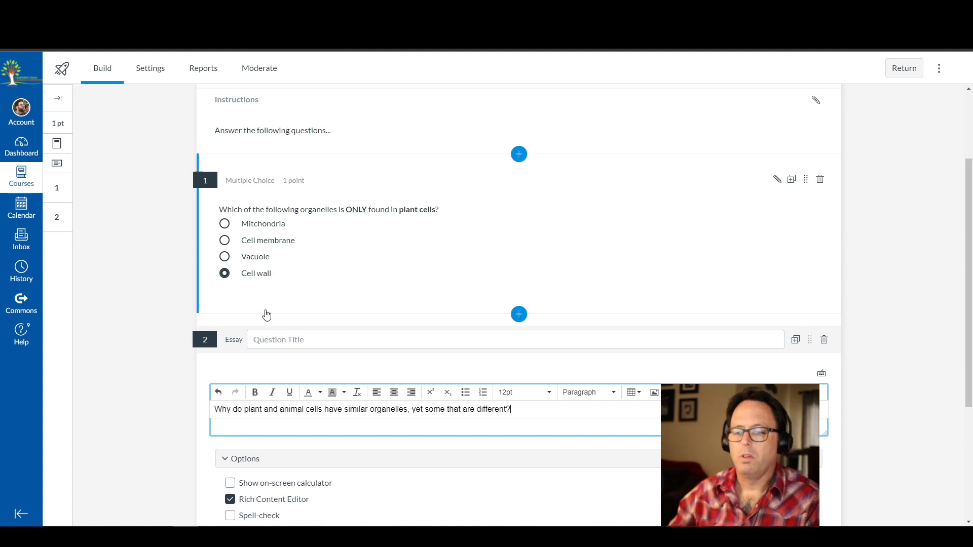
pyautogui.scroll(-4, 265, 315)
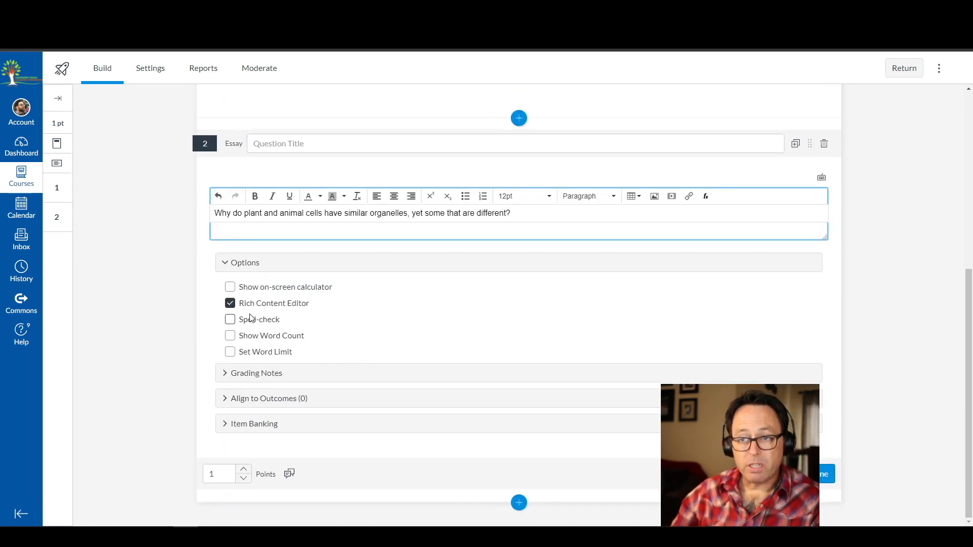
pyautogui.click(828, 474)
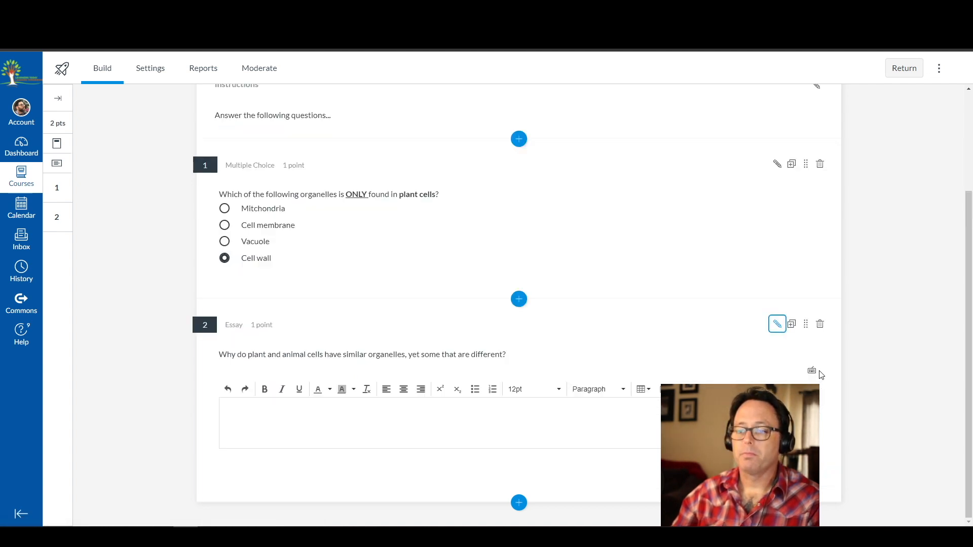
# - Reopen the essay question for editing and look over both quiz questions
pyautogui.click(441, 418)
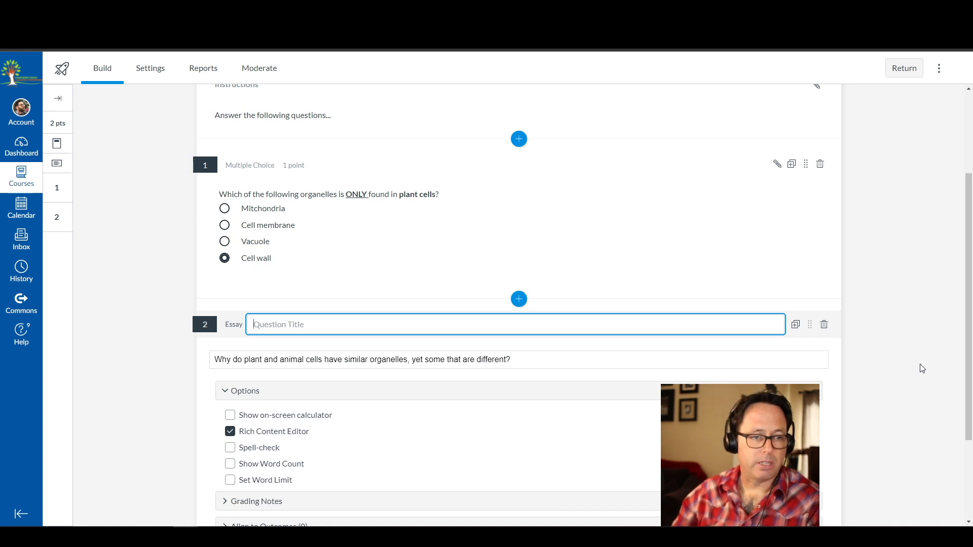
pyautogui.scroll(3, 906, 365)
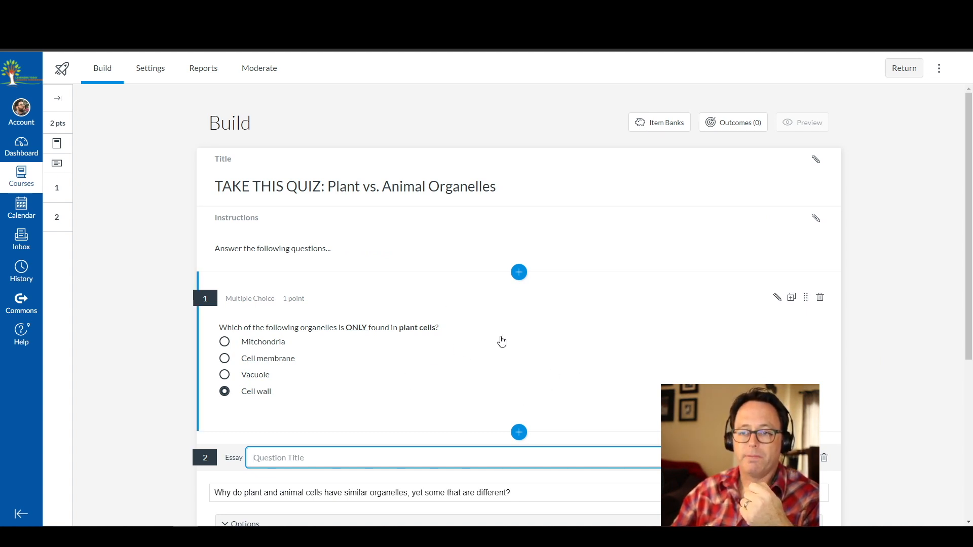
pyautogui.scroll(-2, 445, 392)
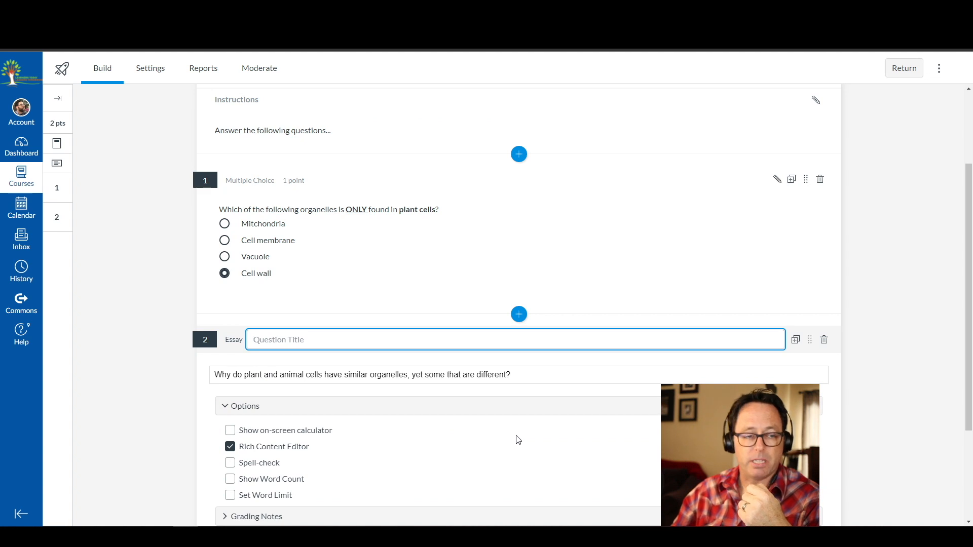